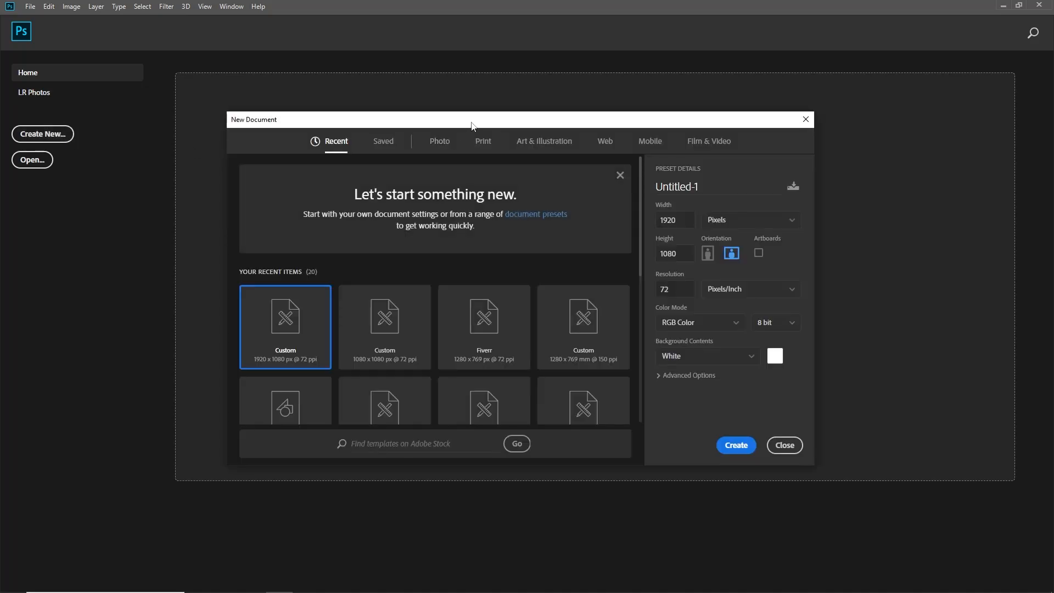
# Set the new document to 3840 pixels wide, 2160 pixels high and a resolution of 300 pixels per inch.
pyautogui.moveTo(472, 125); pyautogui.dragTo(382, 105)
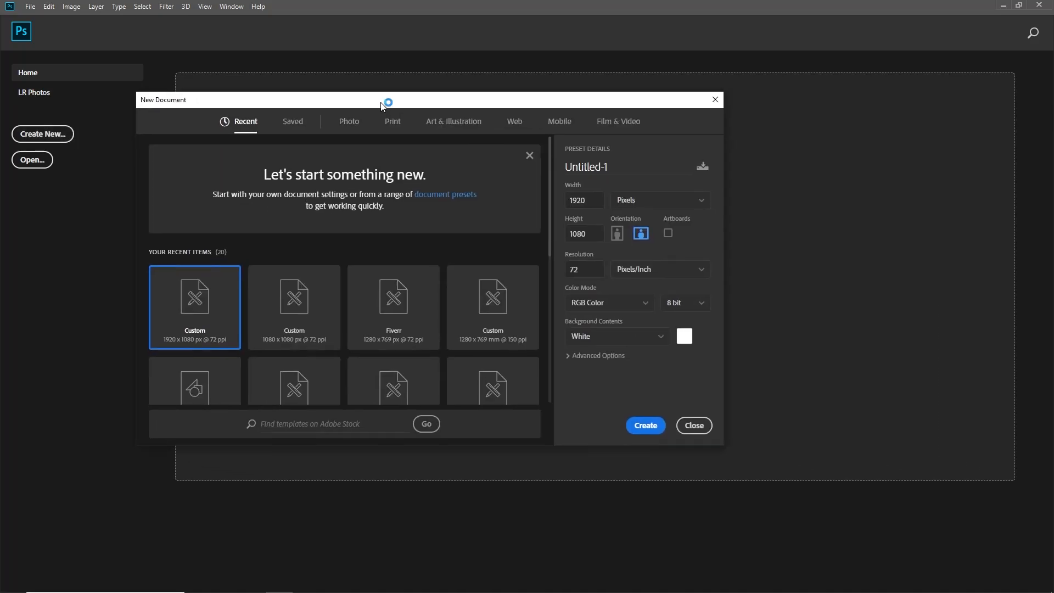
pyautogui.click(295, 124)
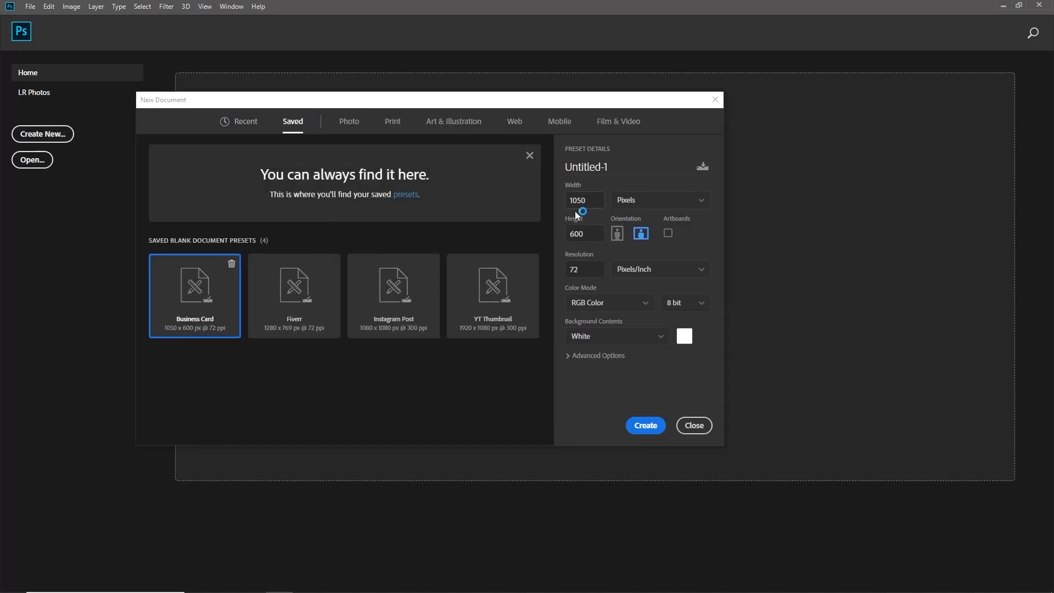
pyautogui.moveTo(598, 204); pyautogui.dragTo(506, 202)
pyautogui.write('3840')
pyautogui.moveTo(595, 234); pyautogui.dragTo(542, 240)
pyautogui.write('2160')
pyautogui.moveTo(584, 274); pyautogui.dragTo(541, 269)
pyautogui.write('300')
# Name the new document "Chromatic Text effect" and create it.
pyautogui.moveTo(608, 161); pyautogui.dragTo(556, 165)
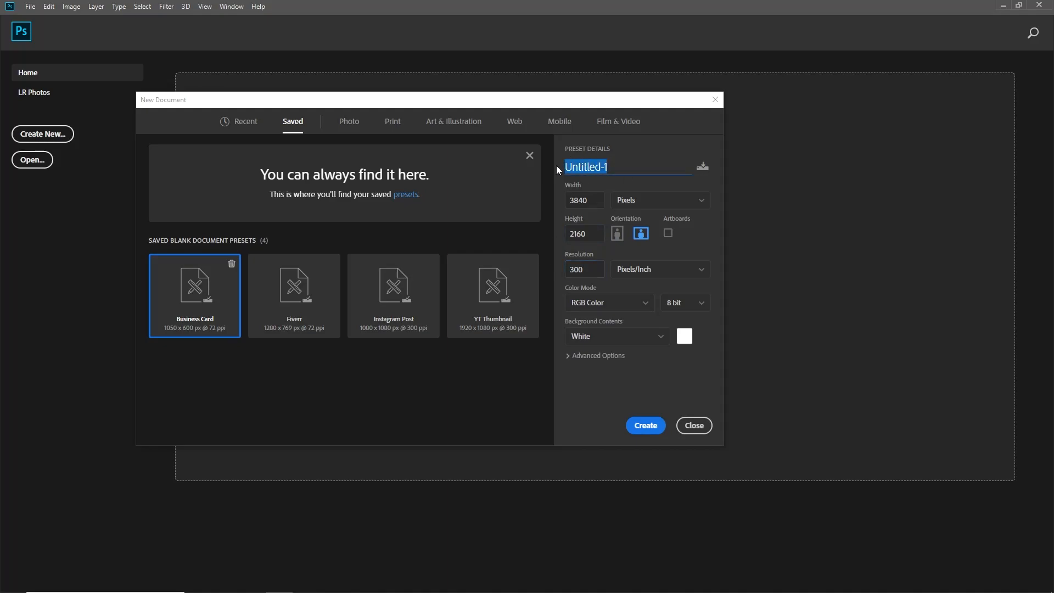
pyautogui.write('C')
pyautogui.write('hromati')
pyautogui.press('BackSpace')
pyautogui.write('omatic Text Ef')
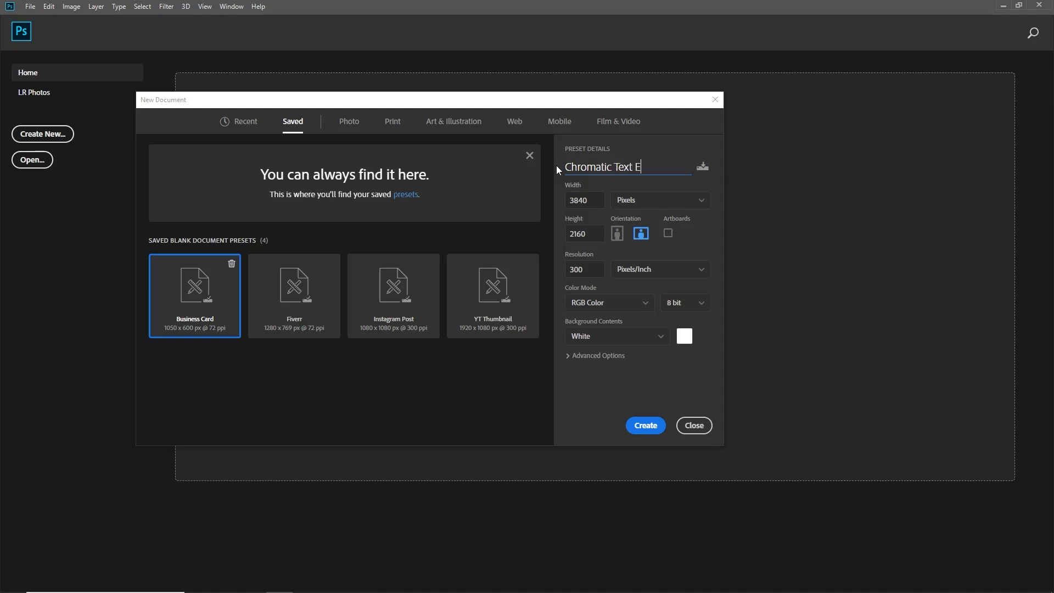
pyautogui.press('BackSpace')
pyautogui.press('BackSpace')
pyautogui.write('effect')
pyautogui.click(648, 428)
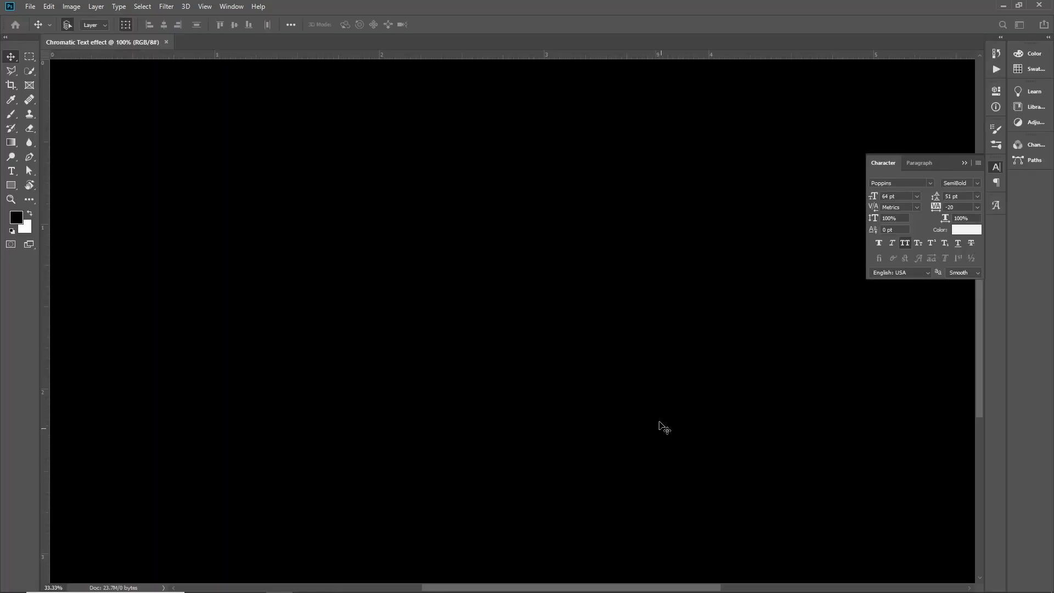
# Collapse the Character settings and show the Layers panel beside the canvas.
pyautogui.press('space')
pyautogui.moveTo(533, 220); pyautogui.dragTo(449, 202)
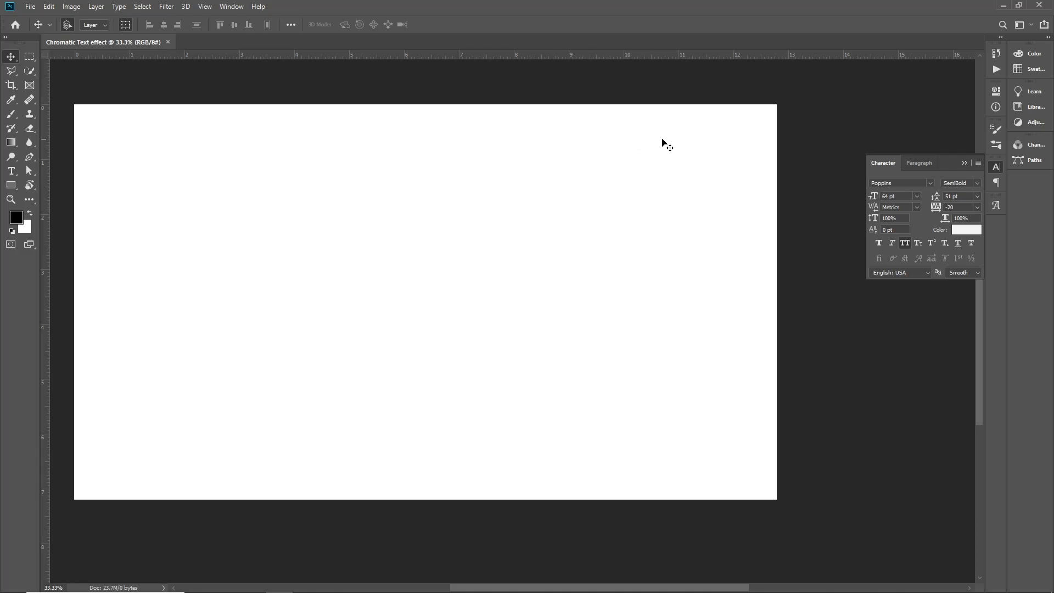
pyautogui.click(962, 163)
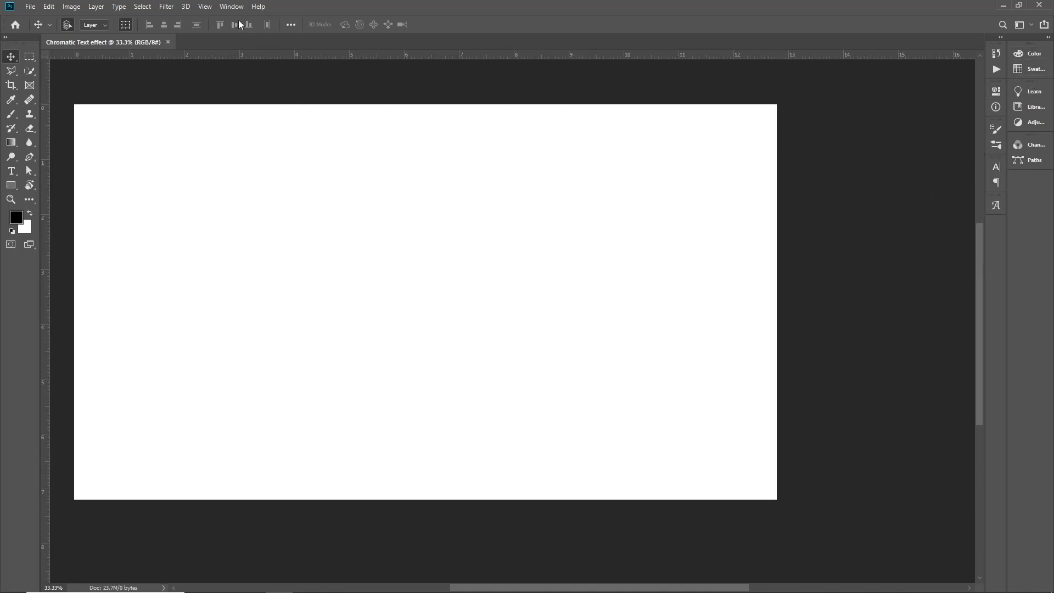
pyautogui.click(232, 7)
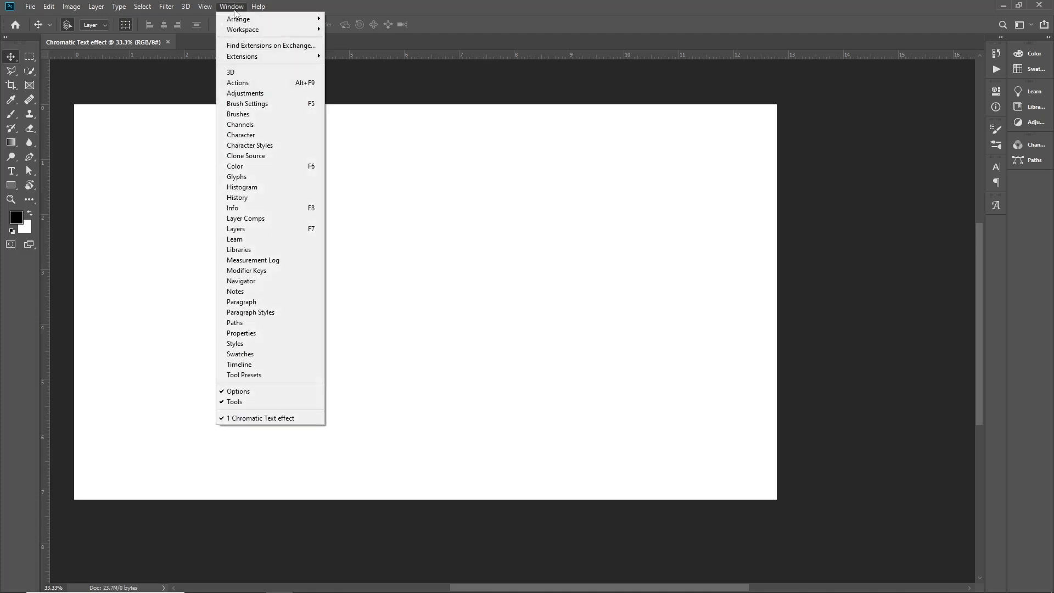
pyautogui.click(249, 232)
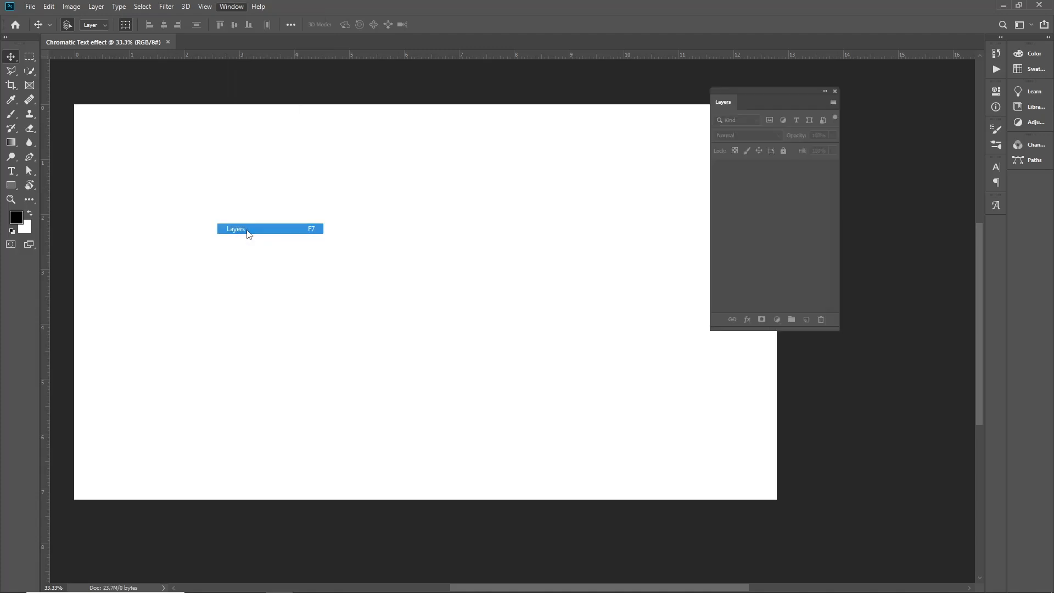
pyautogui.moveTo(746, 102); pyautogui.dragTo(839, 99)
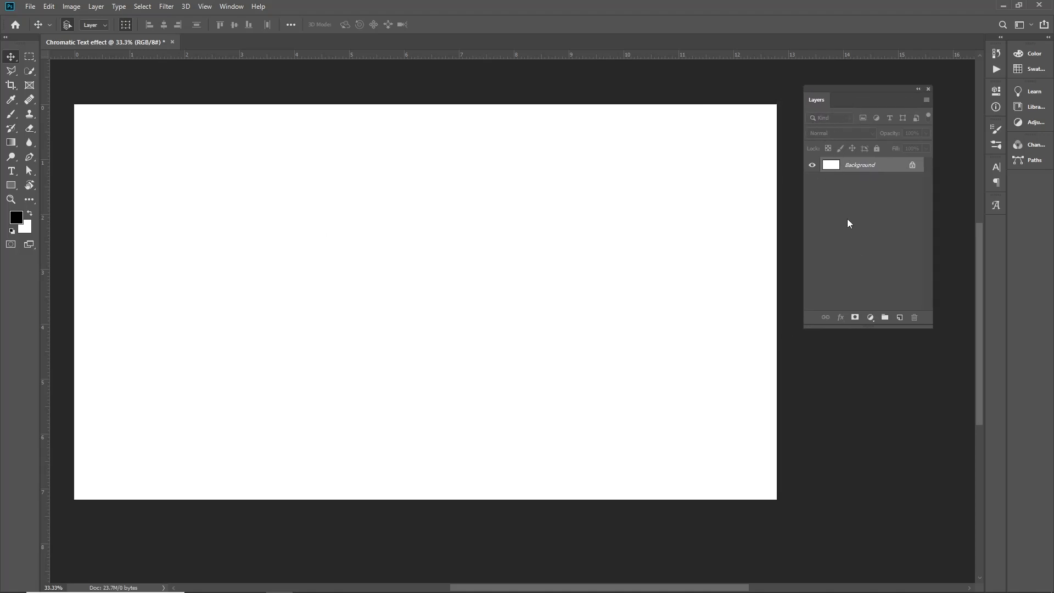
# Add a Solid Color fill layer in black (000000) above the Background.
pyautogui.click(870, 317)
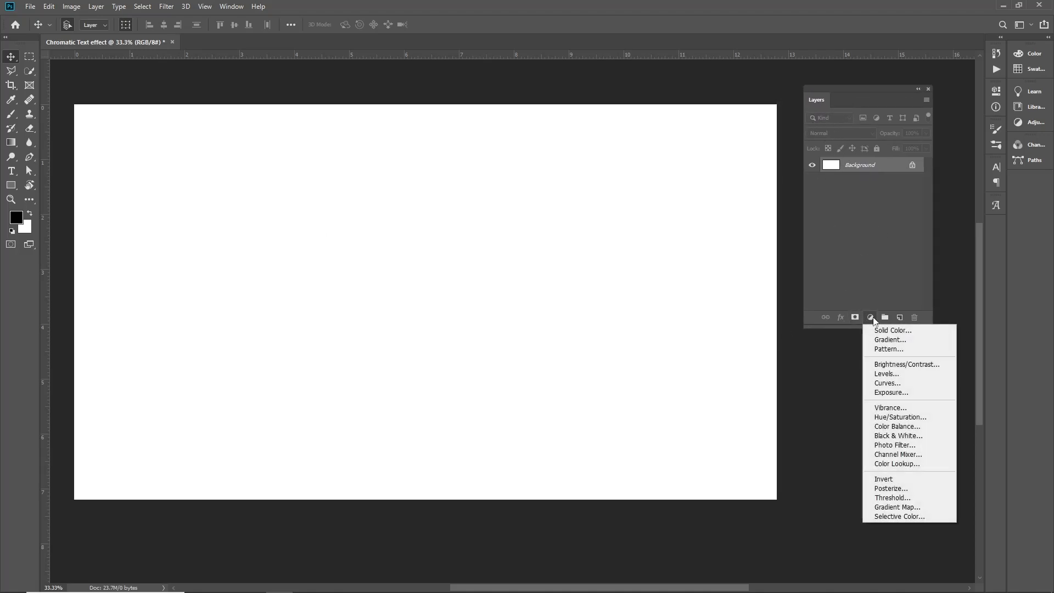
pyautogui.click(891, 331)
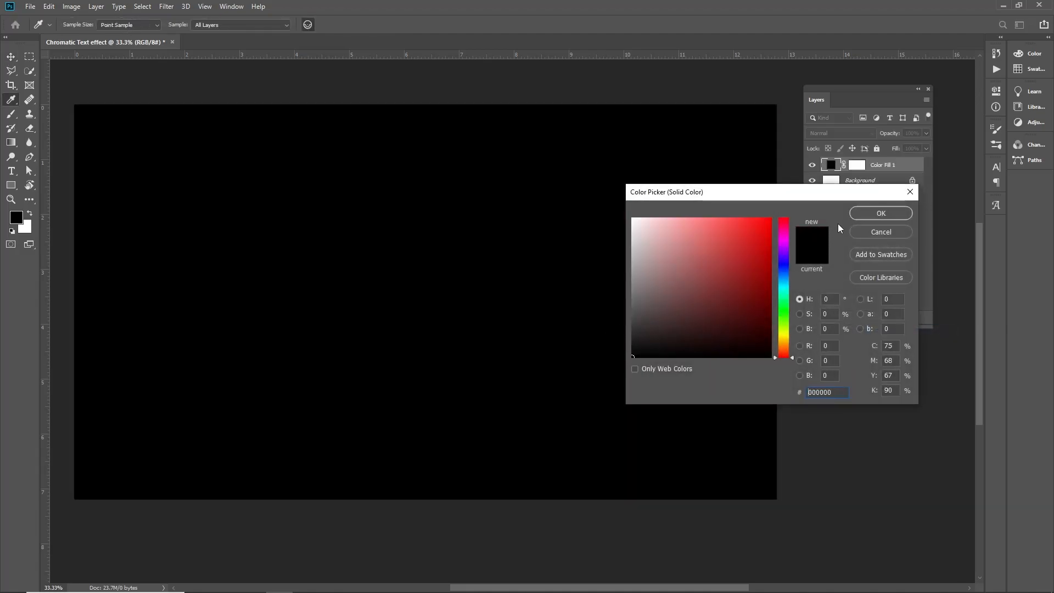
pyautogui.click(862, 215)
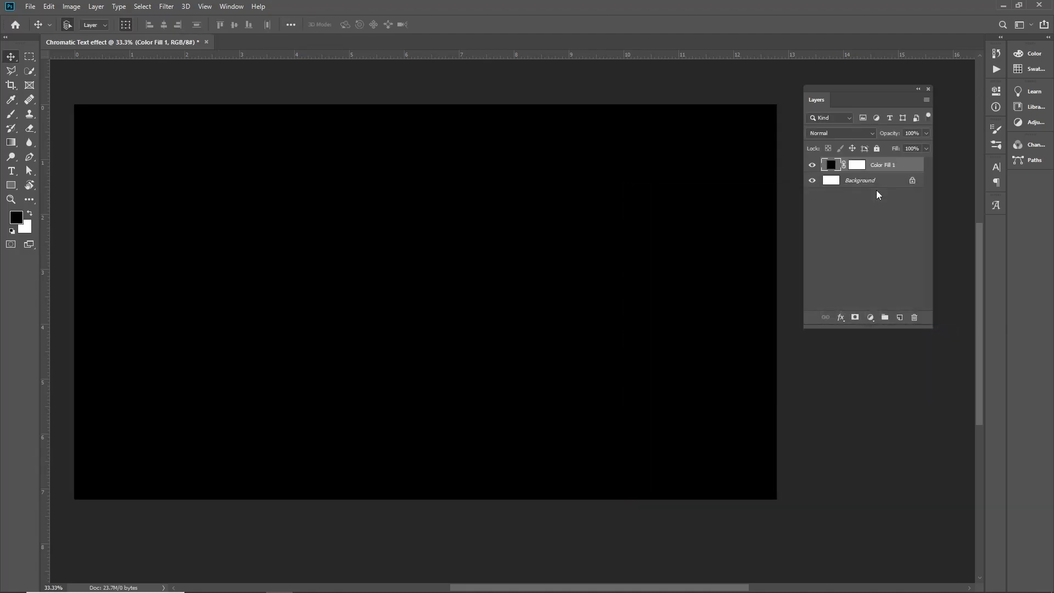
# Select the white logo on the canvas and rename its layer to "Nike".
pyautogui.click(9, 176)
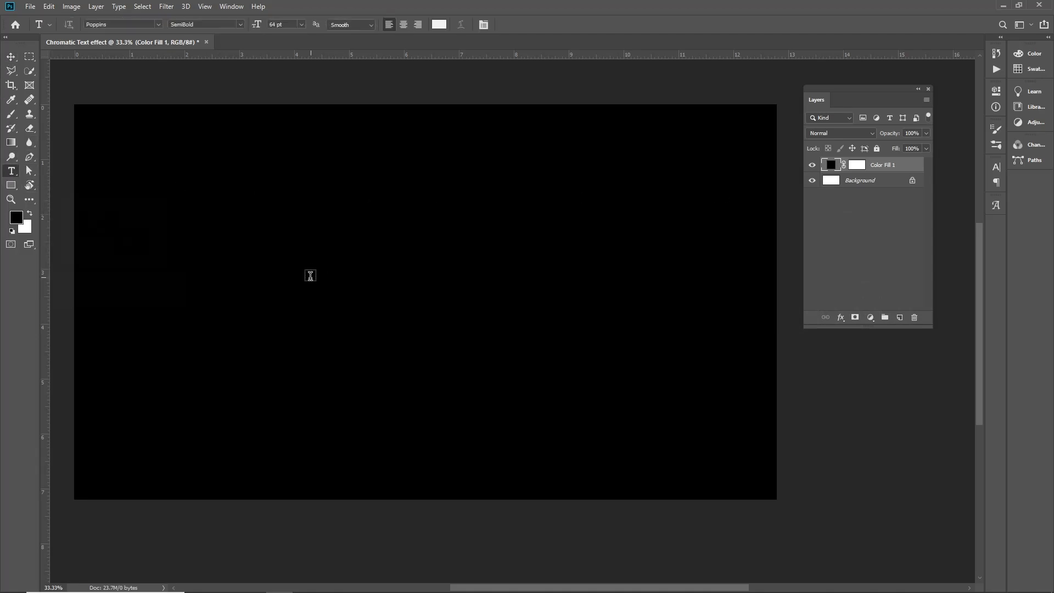
pyautogui.click(10, 55)
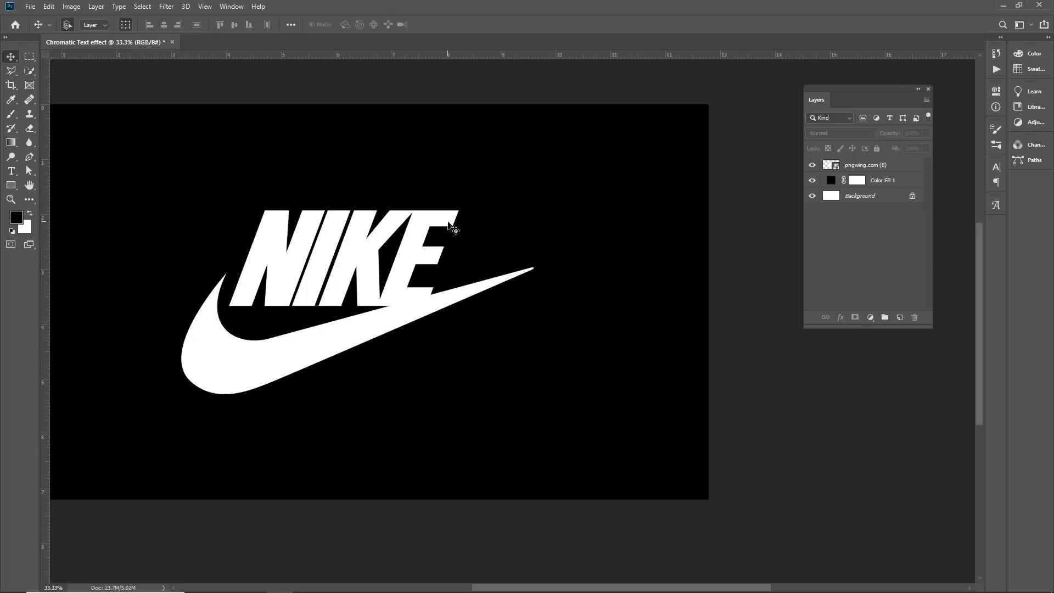
pyautogui.moveTo(368, 250); pyautogui.dragTo(298, 267)
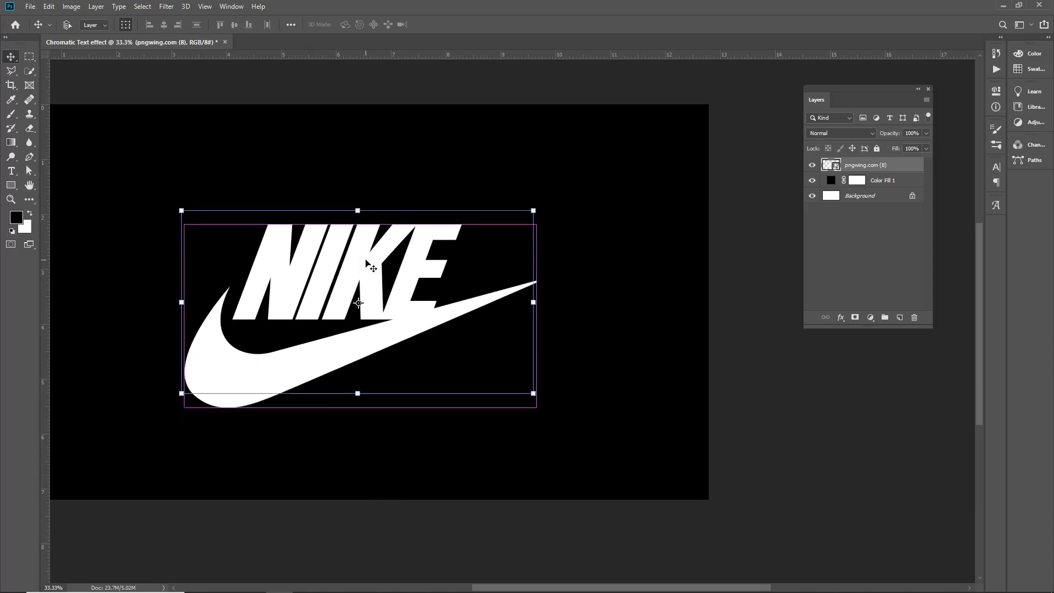
pyautogui.press('Return')
pyautogui.doubleClick(870, 165)
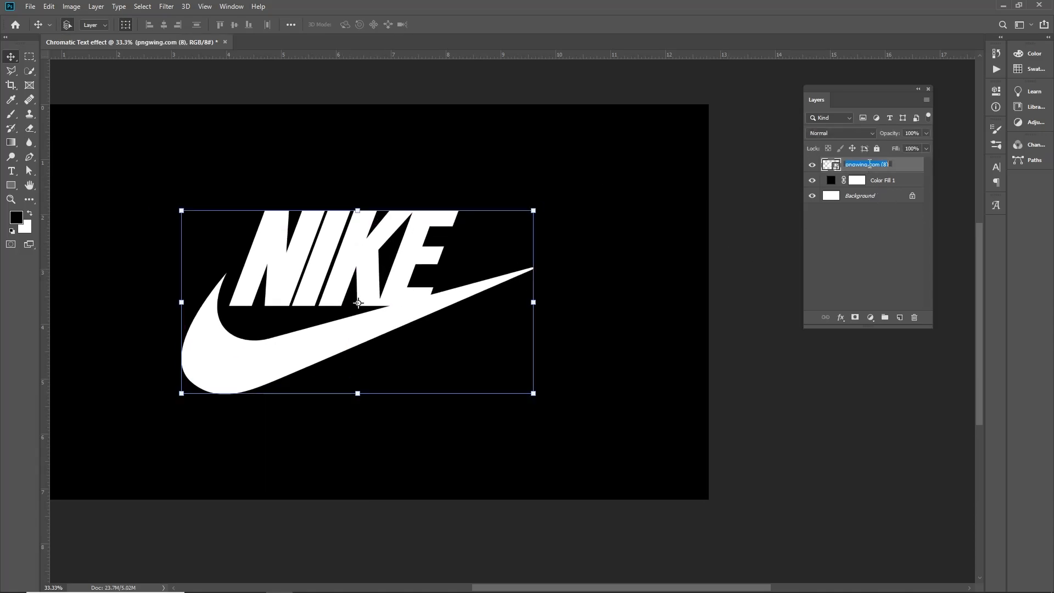
pyautogui.write('Nike')
pyautogui.press('Return')
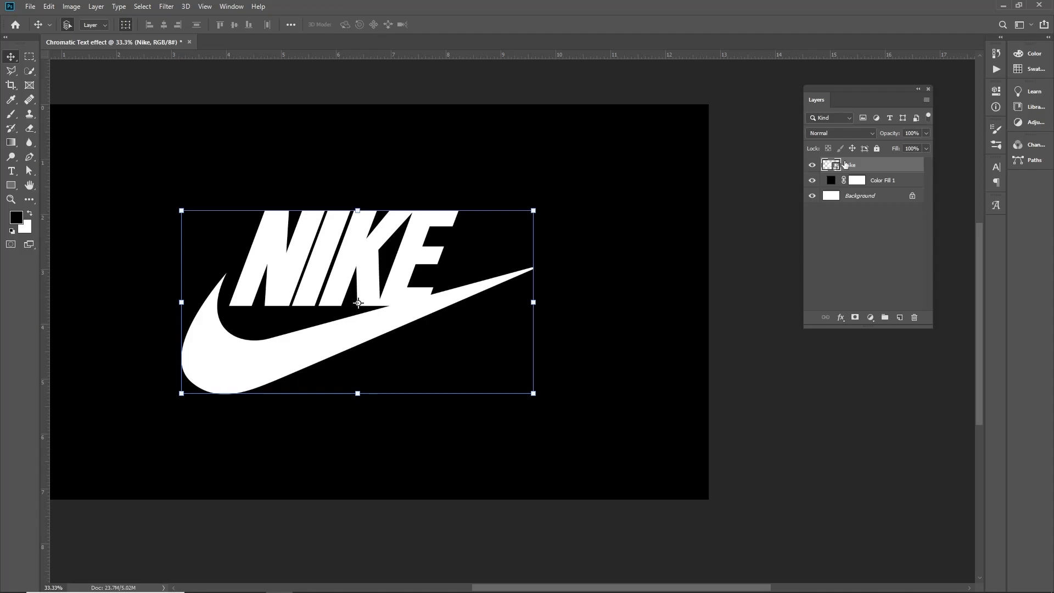
# Add a Bevel & Emboss layer style to the Nike layer, keeping the Inner Bevel style.
pyautogui.doubleClick(893, 164)
pyautogui.moveTo(726, 147); pyautogui.dragTo(699, 129)
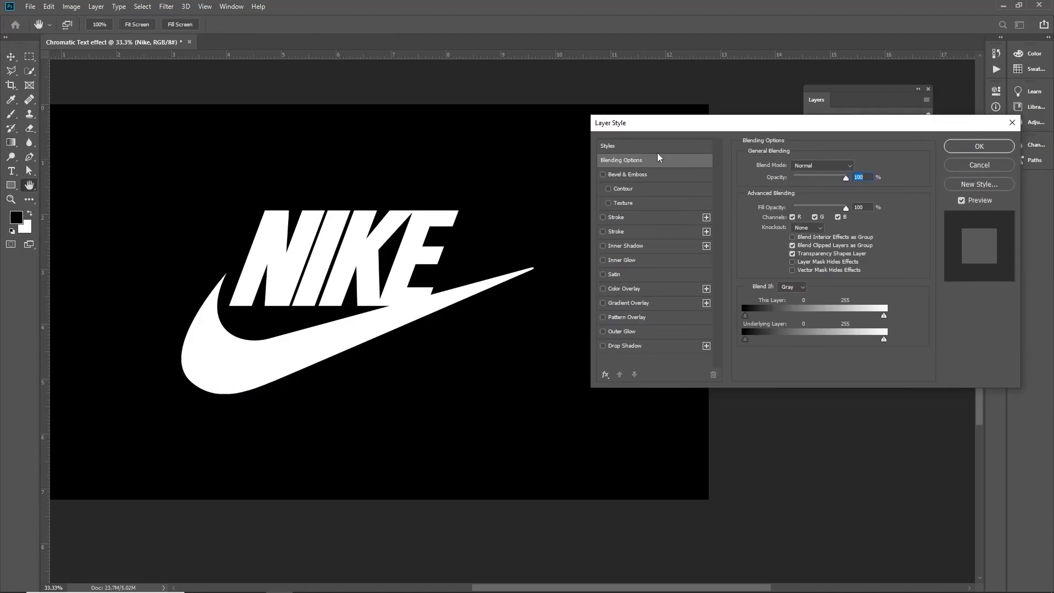
pyautogui.click(609, 176)
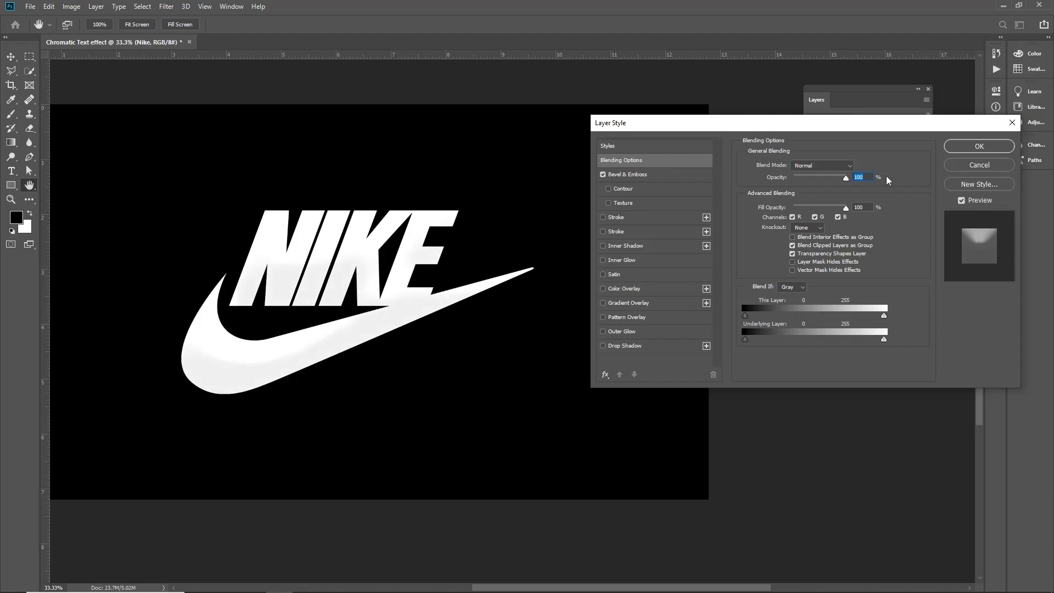
pyautogui.click(649, 176)
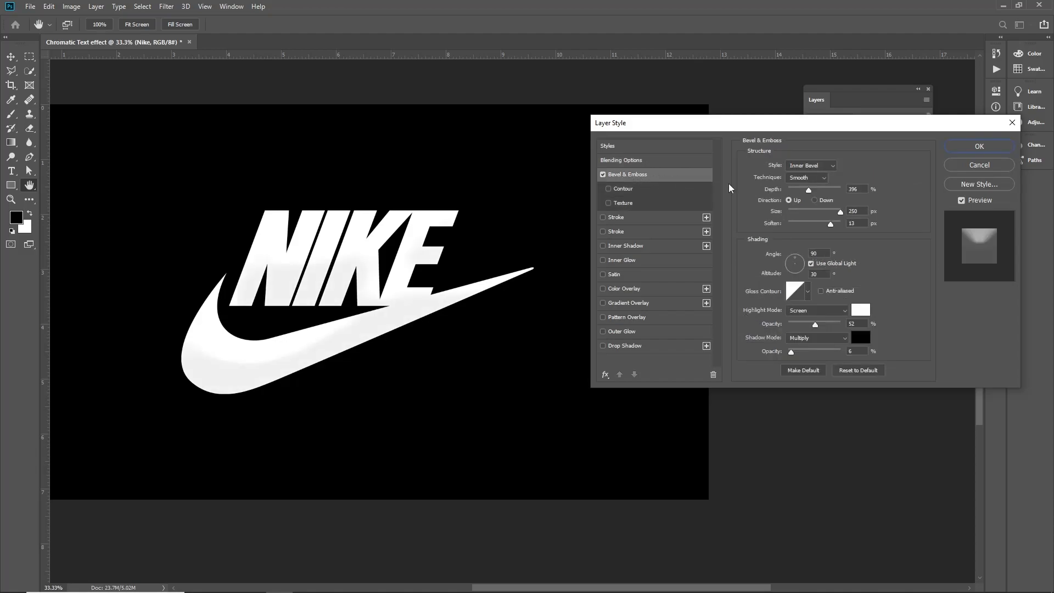
pyautogui.click(806, 166)
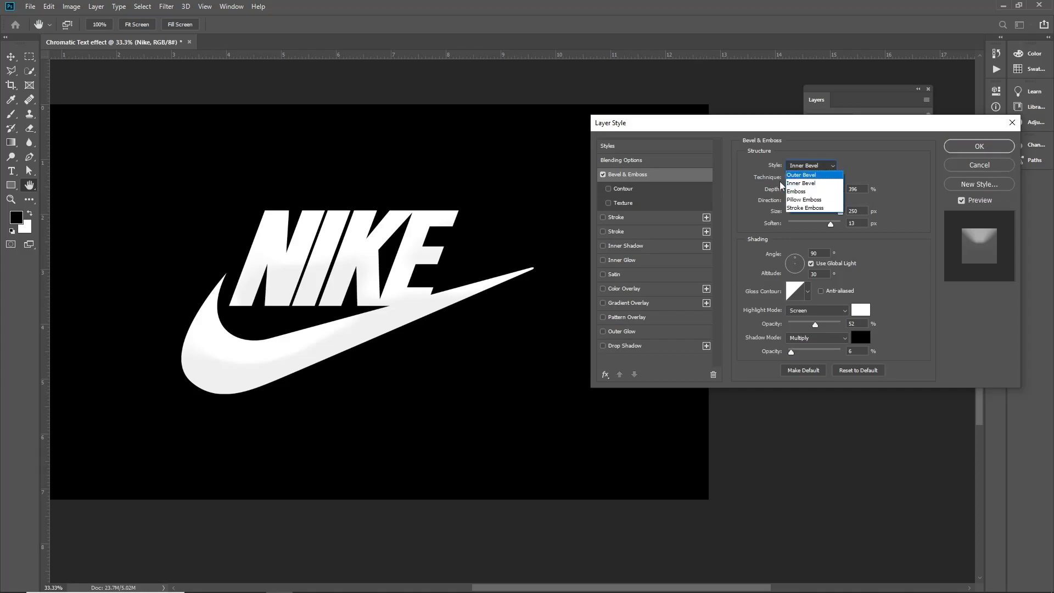
pyautogui.click(764, 180)
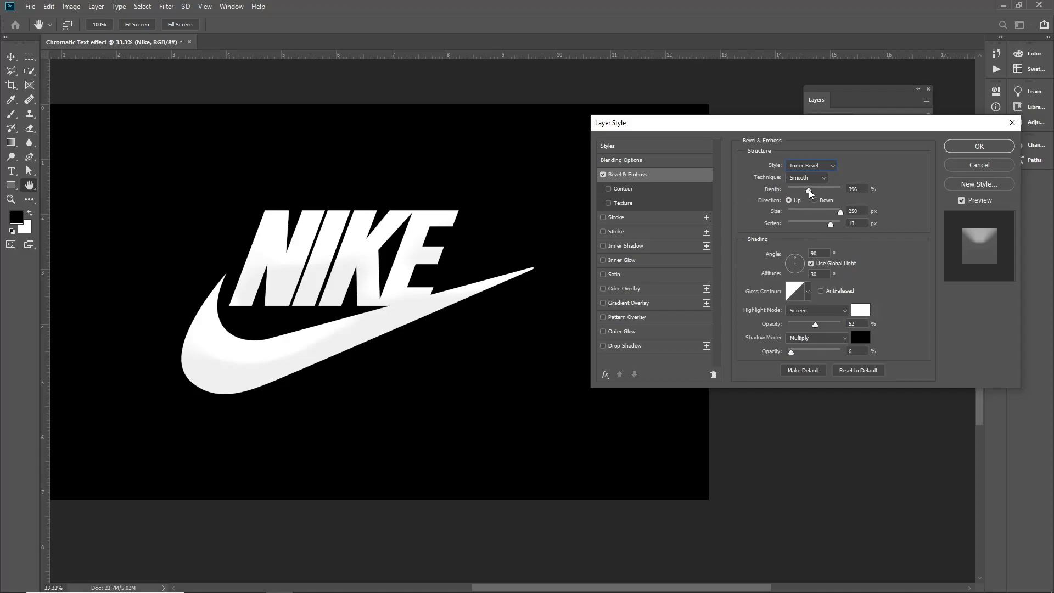
# Set the bevel's depth to 1000% and soften to 3 px, and choose the gloss contour with several tall peaks.
pyautogui.moveTo(808, 191); pyautogui.dragTo(866, 191)
pyautogui.press('Tab')
pyautogui.moveTo(832, 225); pyautogui.dragTo(800, 228)
pyautogui.click(808, 292)
pyautogui.click(777, 335)
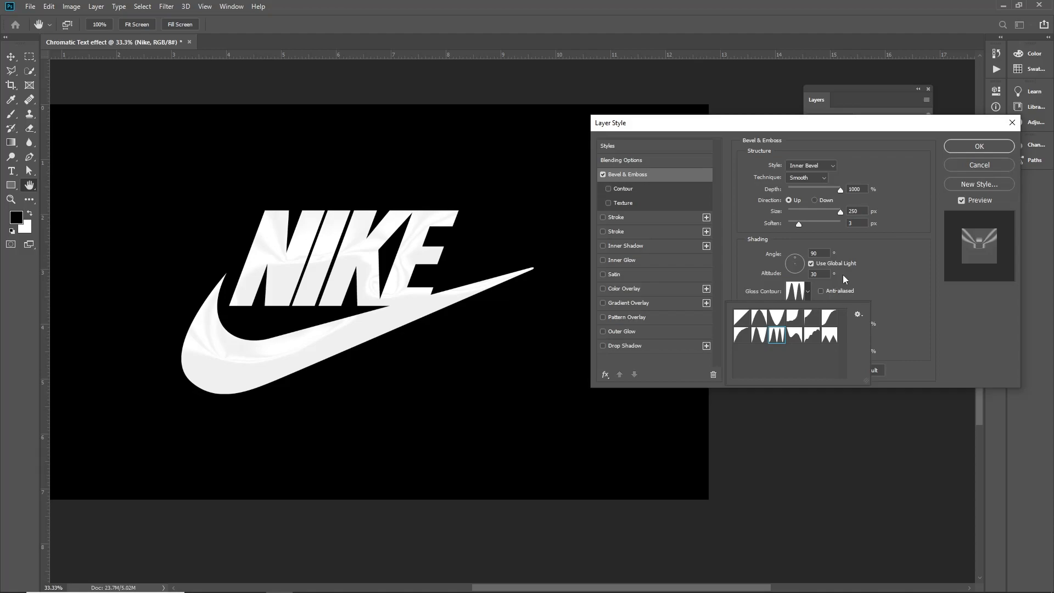
pyautogui.click(873, 269)
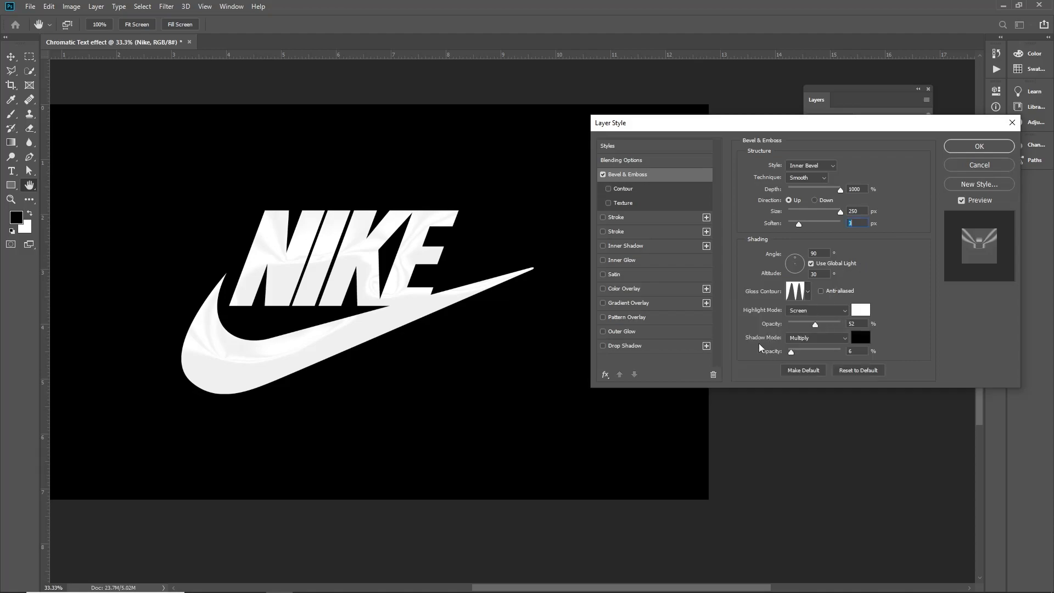
# Set the bevel's shadow opacity to 48% and its size to 50 px.
pyautogui.moveTo(790, 352); pyautogui.dragTo(809, 354)
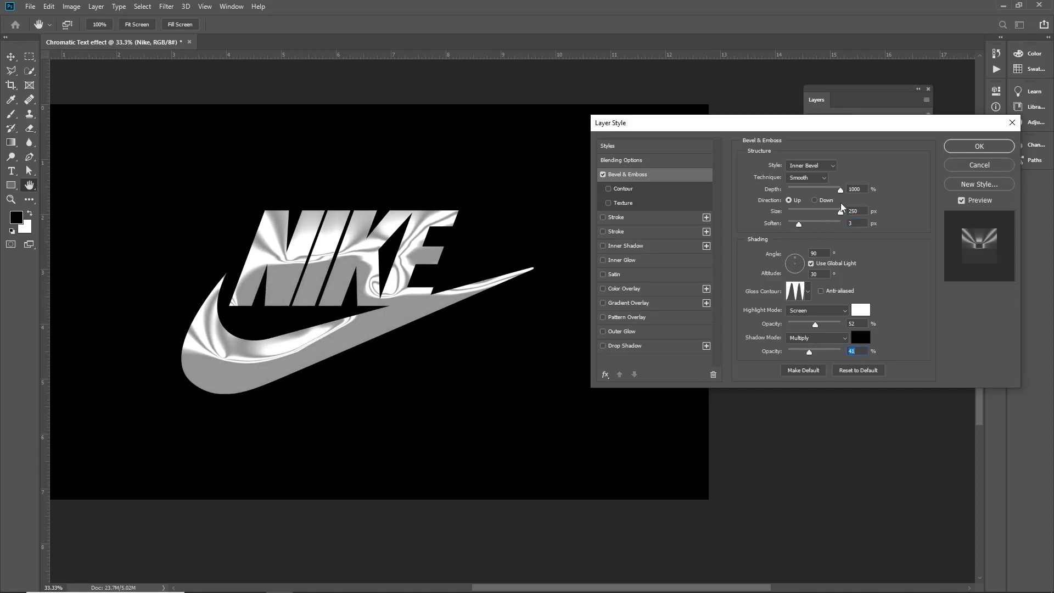
pyautogui.moveTo(839, 212); pyautogui.dragTo(803, 220)
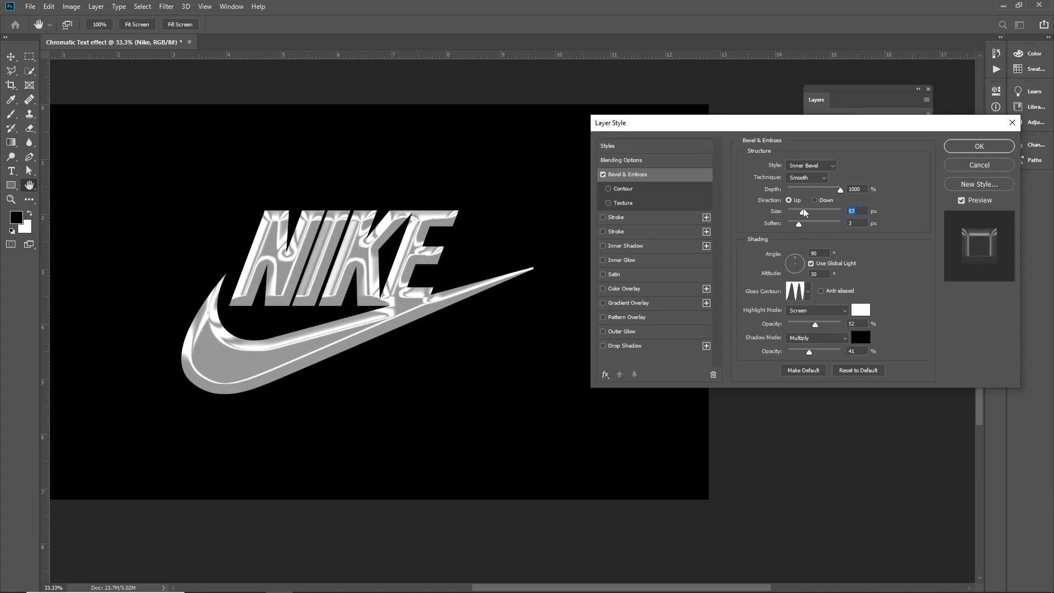
pyautogui.moveTo(808, 353); pyautogui.dragTo(814, 354)
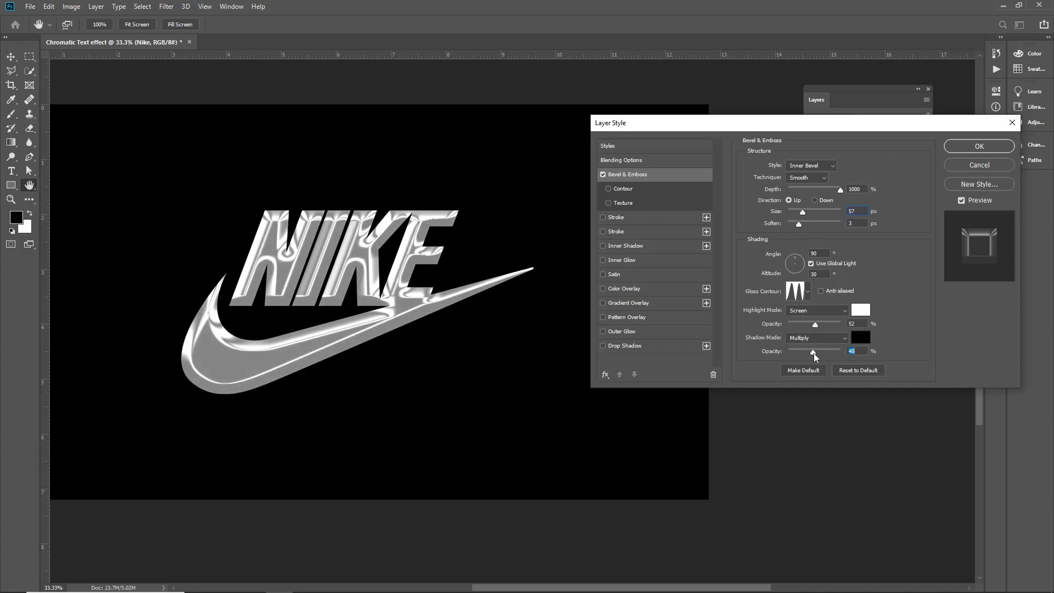
pyautogui.moveTo(802, 211); pyautogui.dragTo(802, 211)
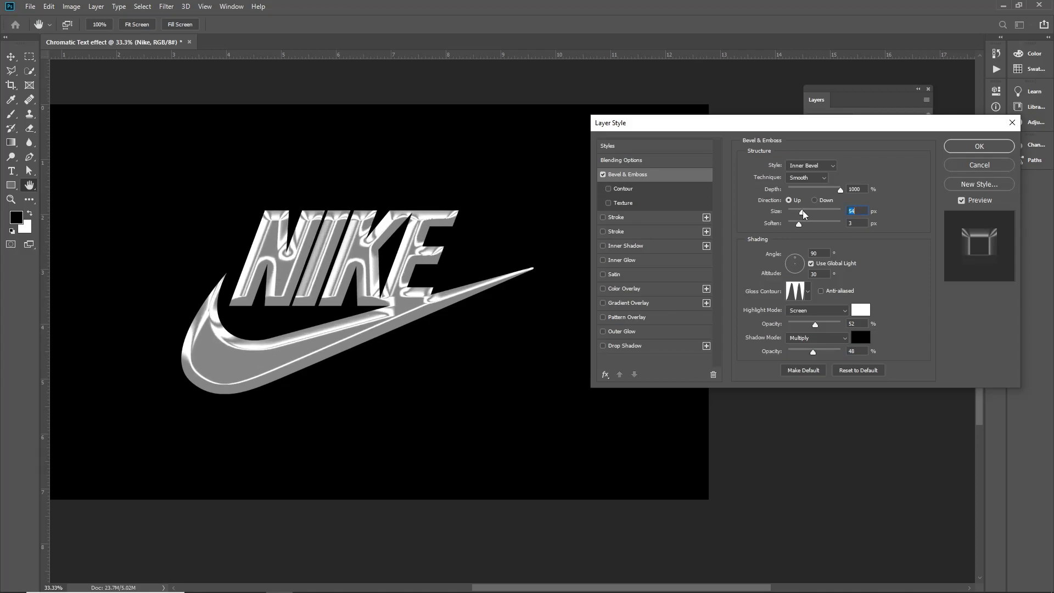
pyautogui.write('50')
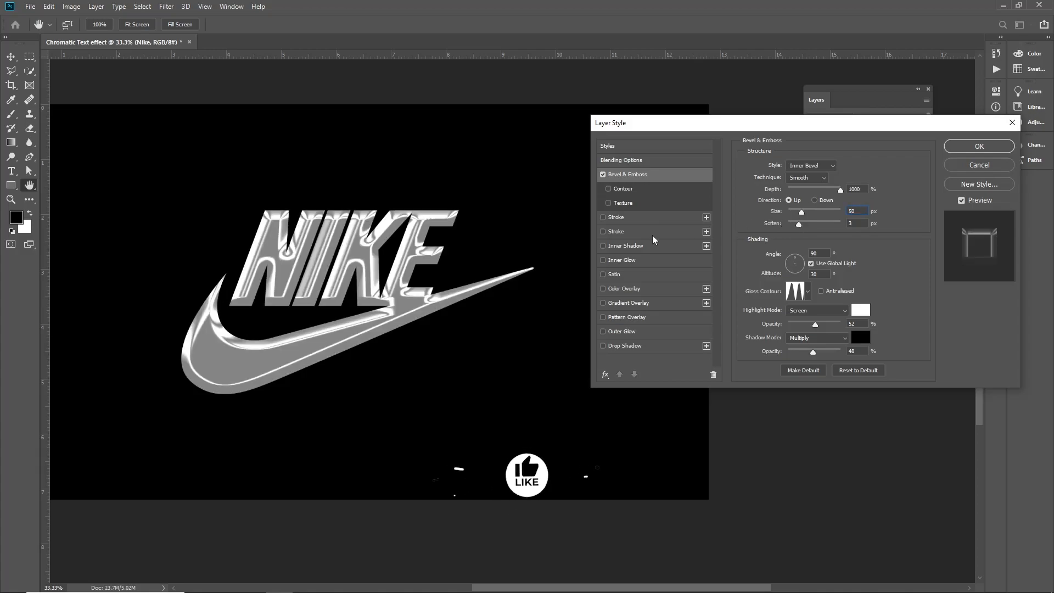
# Add an Inner Shadow to the Nike layer with 100% opacity, 6 px distance, 8% choke and a size of about 23 px.
pyautogui.click(606, 247)
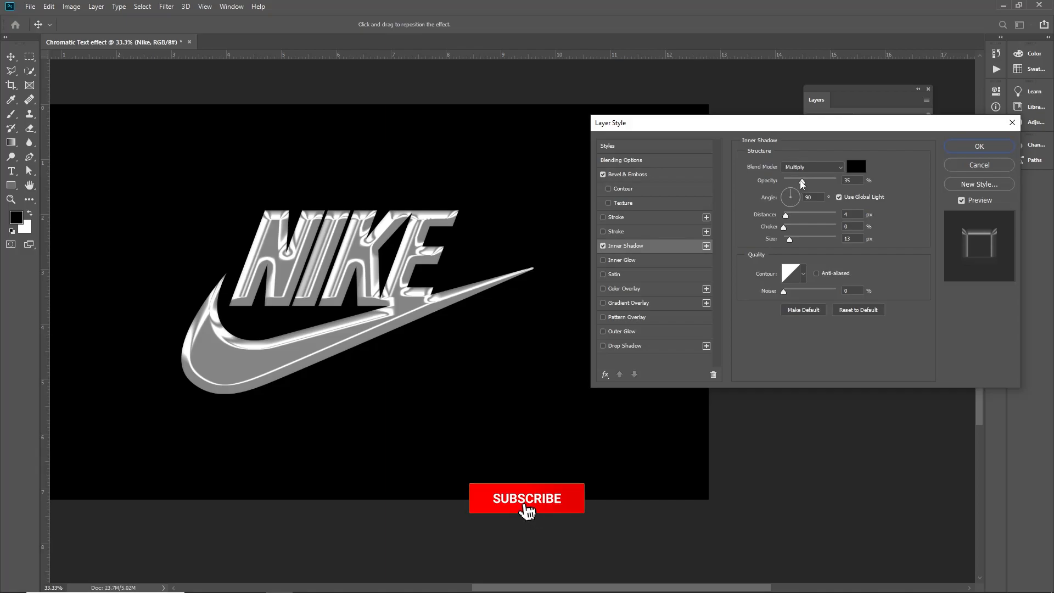
pyautogui.moveTo(801, 181); pyautogui.dragTo(865, 182)
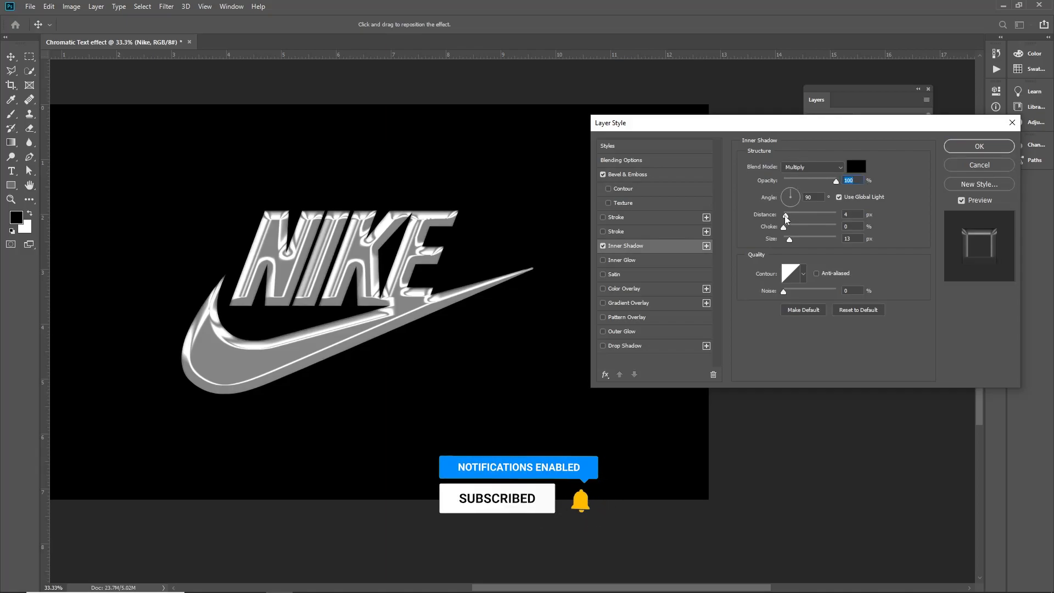
pyautogui.moveTo(786, 216); pyautogui.dragTo(784, 215)
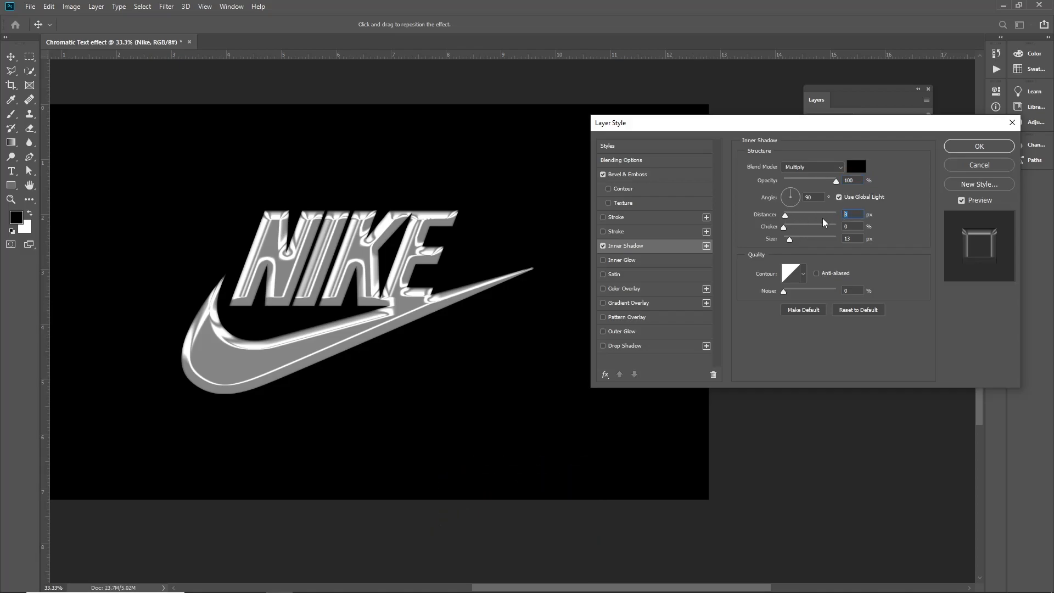
pyautogui.write('6')
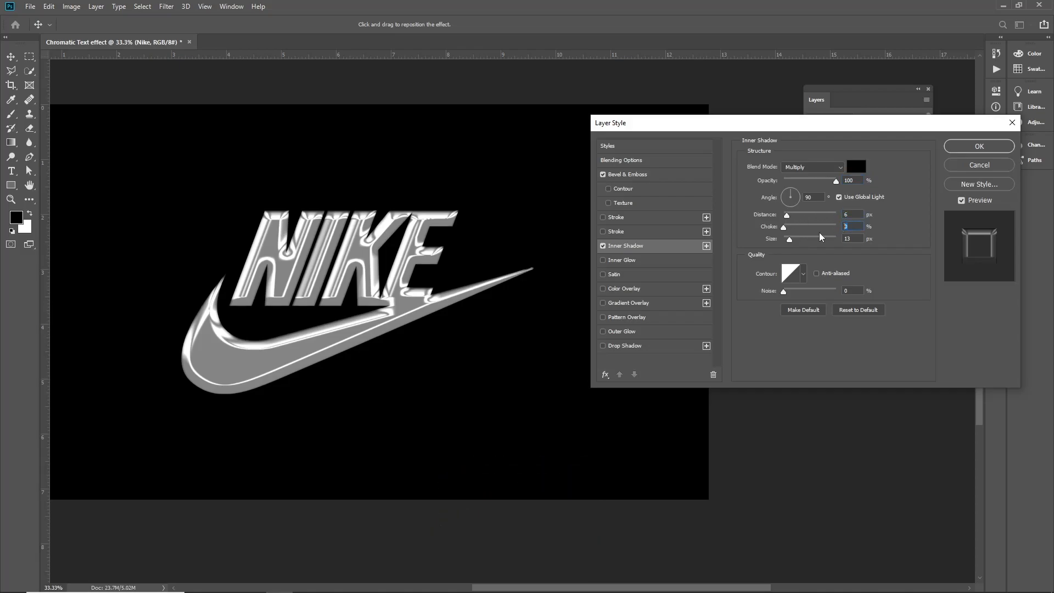
pyautogui.write('8')
pyautogui.press('Tab')
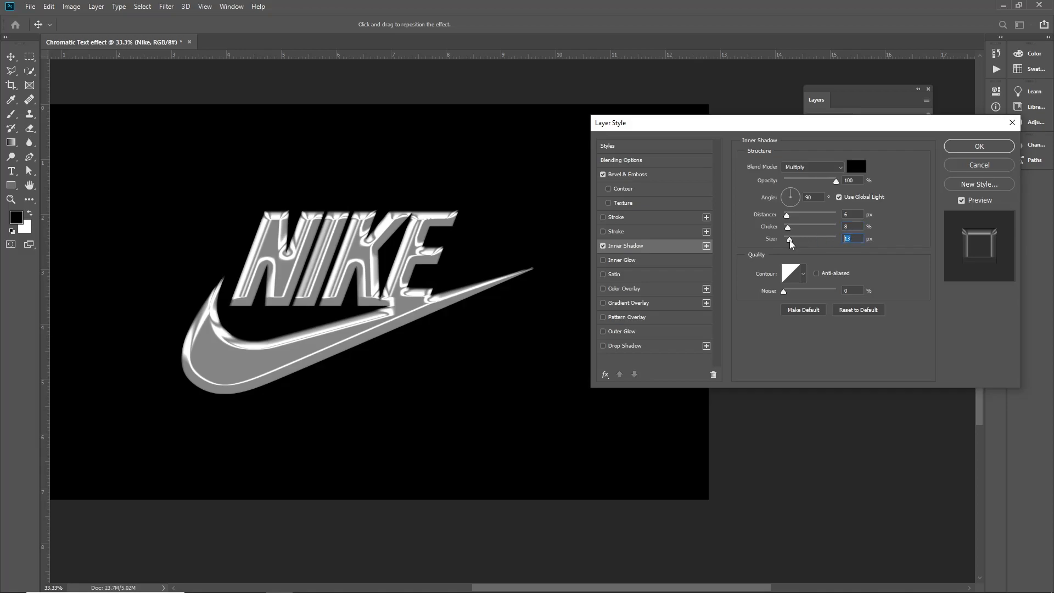
pyautogui.write('23')
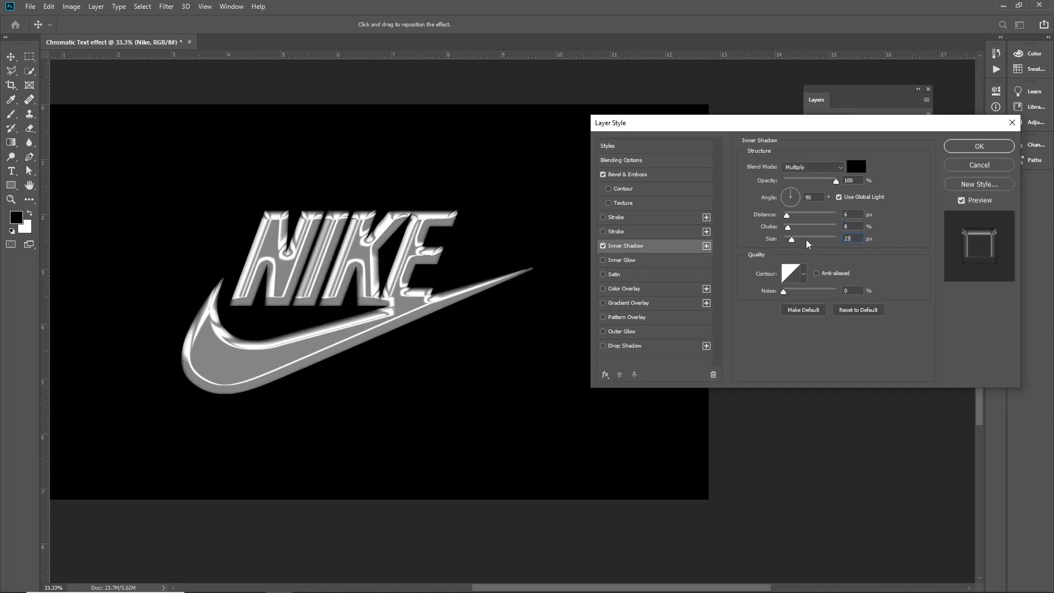
pyautogui.press('Up')
pyautogui.click(880, 260)
# Add a Gradient Overlay and change the gradient's starting color stop to black (000000), keeping the white end stop.
pyautogui.click(622, 307)
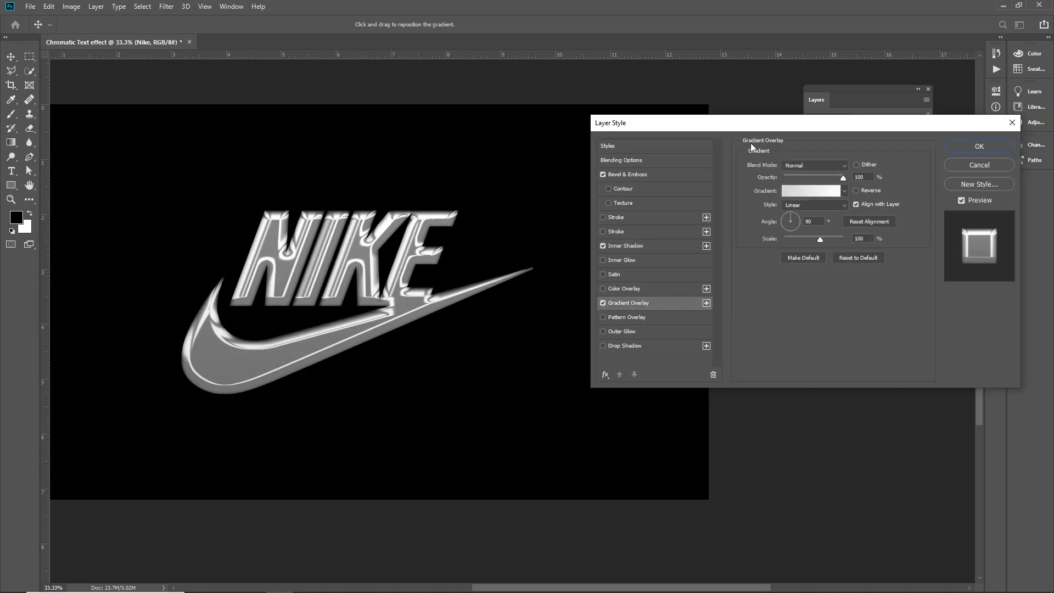
pyautogui.moveTo(734, 123); pyautogui.dragTo(679, 122)
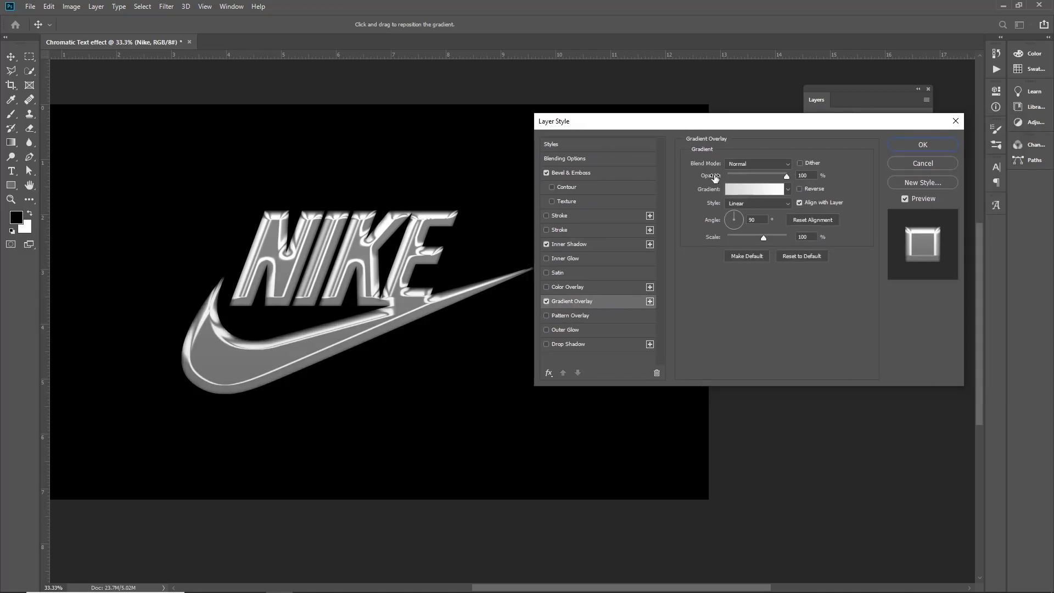
pyautogui.click(744, 192)
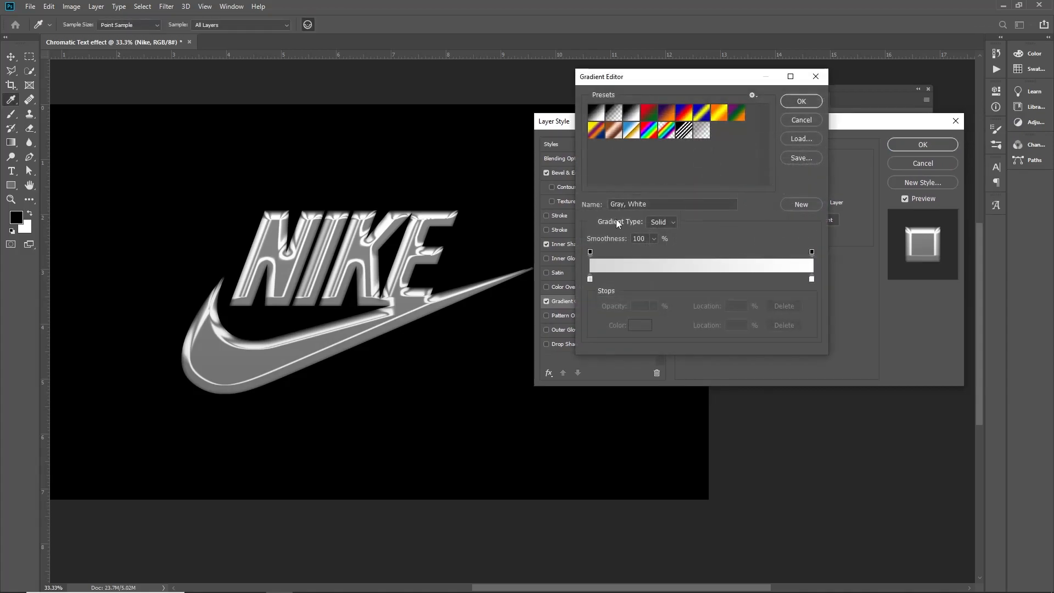
pyautogui.click(590, 279)
pyautogui.click(640, 325)
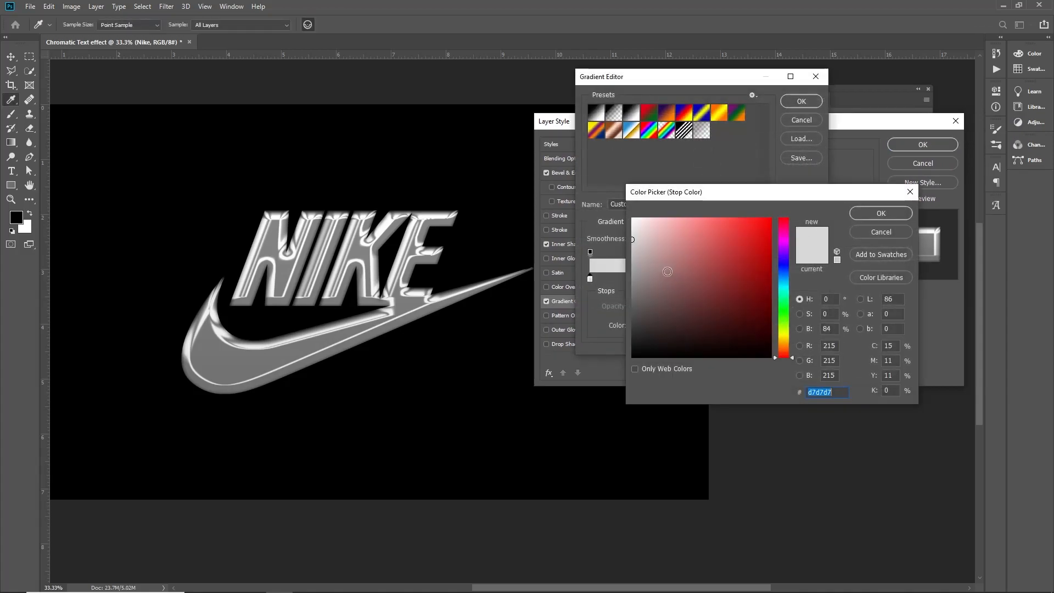
pyautogui.moveTo(666, 283); pyautogui.dragTo(608, 383)
pyautogui.click(881, 213)
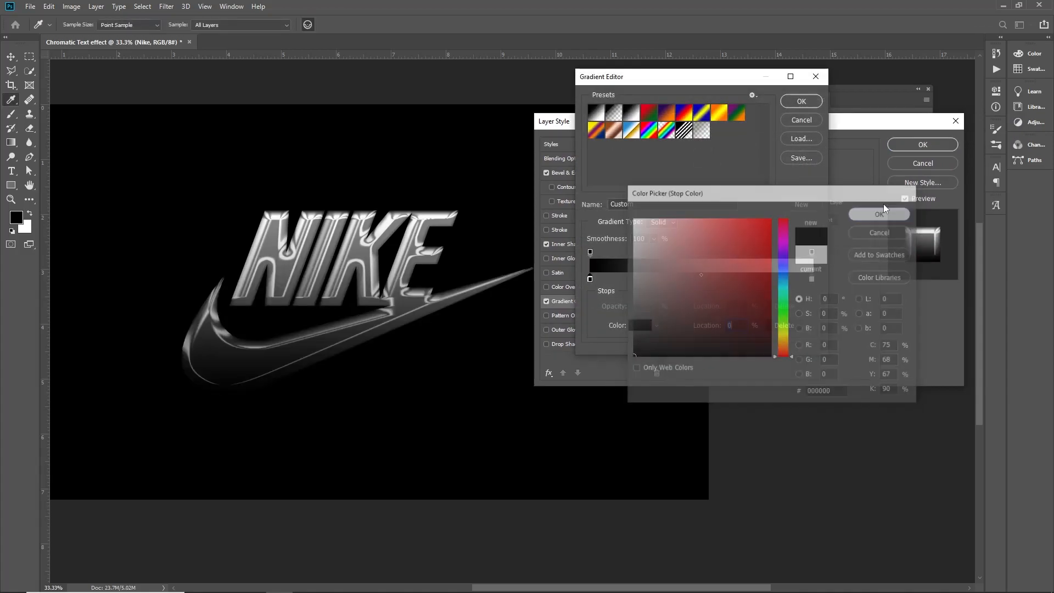
pyautogui.click(797, 102)
# Set the gradient overlay's angle to -17°, its style to Reflected and its scale to 120%.
pyautogui.moveTo(715, 124); pyautogui.dragTo(743, 104)
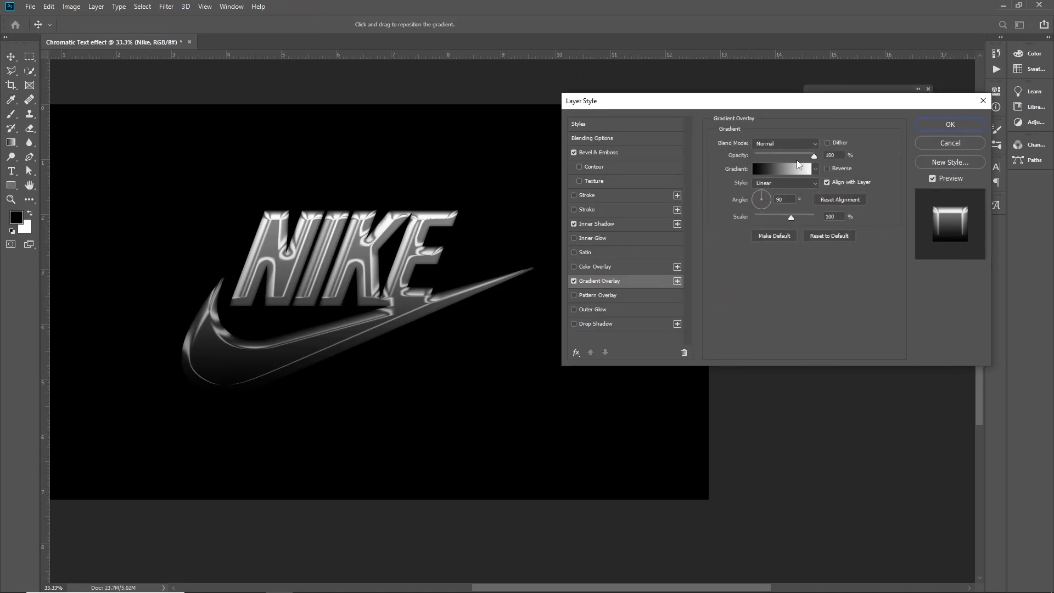
pyautogui.moveTo(769, 200); pyautogui.dragTo(772, 211)
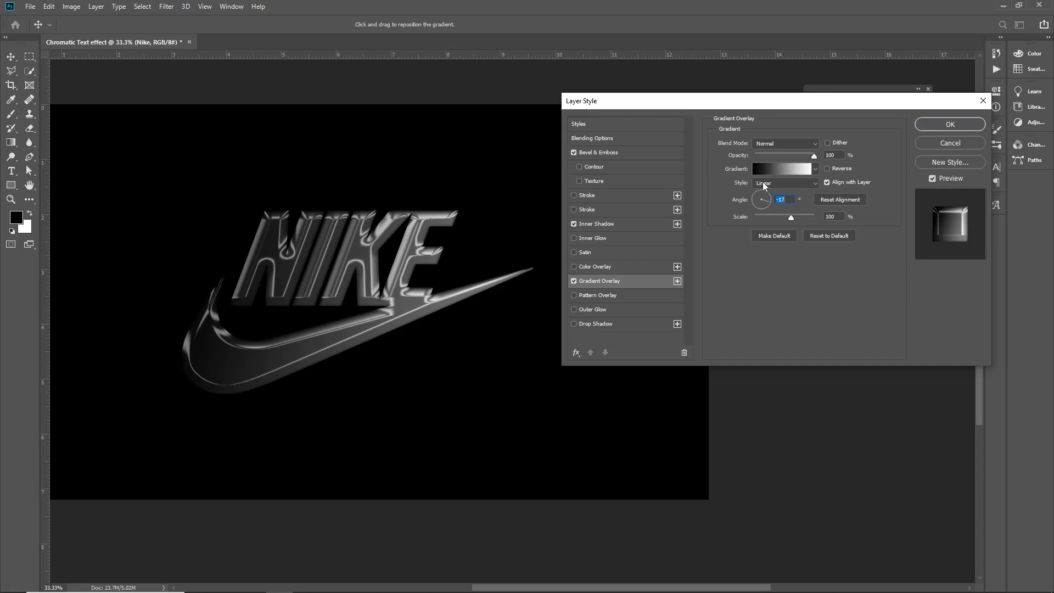
pyautogui.click(770, 185)
pyautogui.click(786, 218)
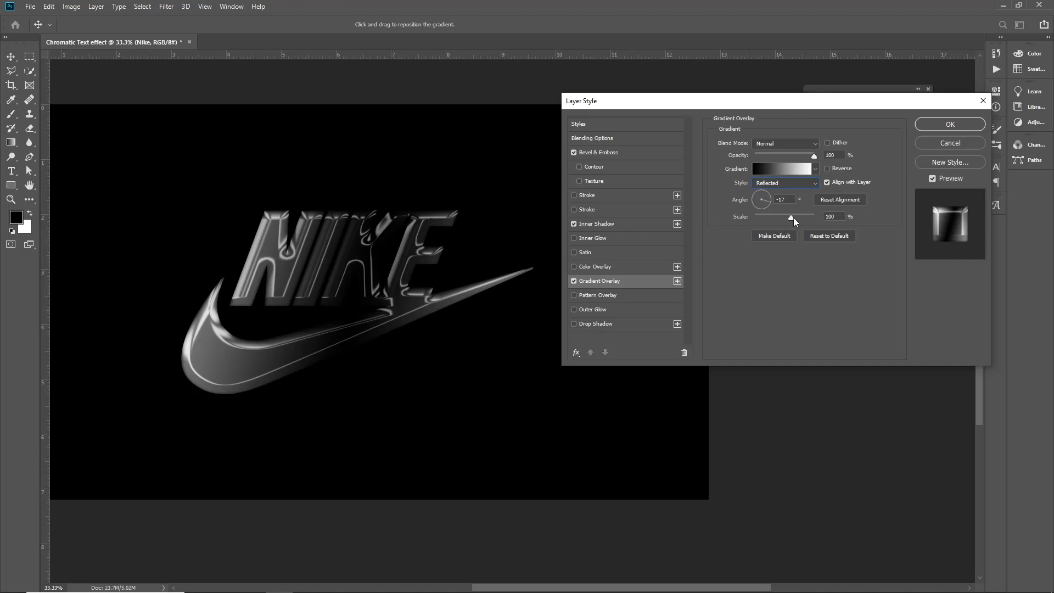
pyautogui.click(791, 220)
pyautogui.write('120')
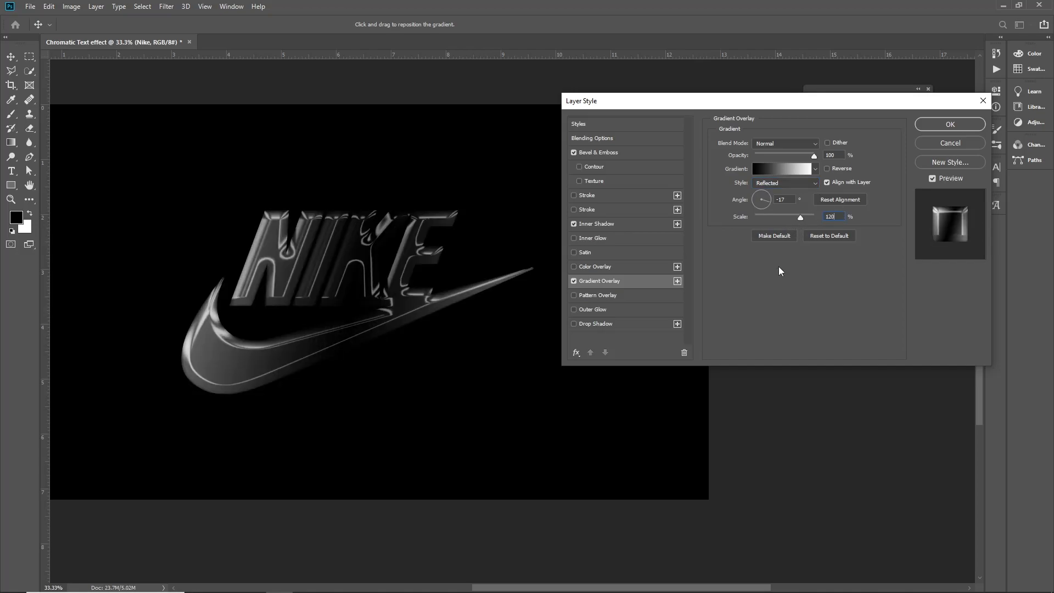
# Reverse the overlay gradient, set its angle to 124° and apply the layer styles.
pyautogui.moveTo(771, 209)
pyautogui.mouseDown()
pyautogui.moveTo(756, 208)
pyautogui.moveTo(755, 195)
pyautogui.mouseUp()
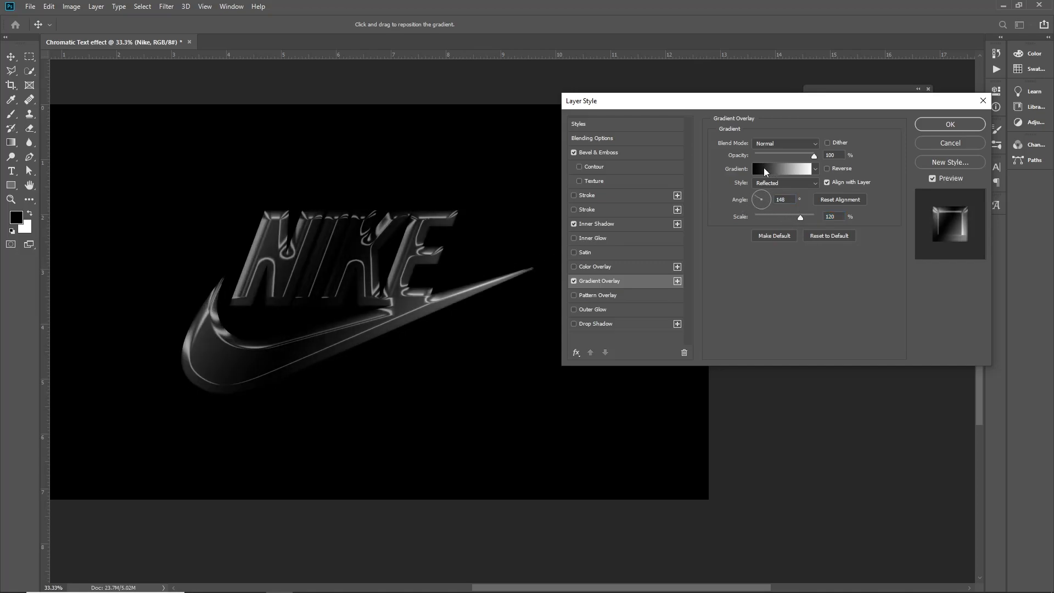
pyautogui.click(828, 169)
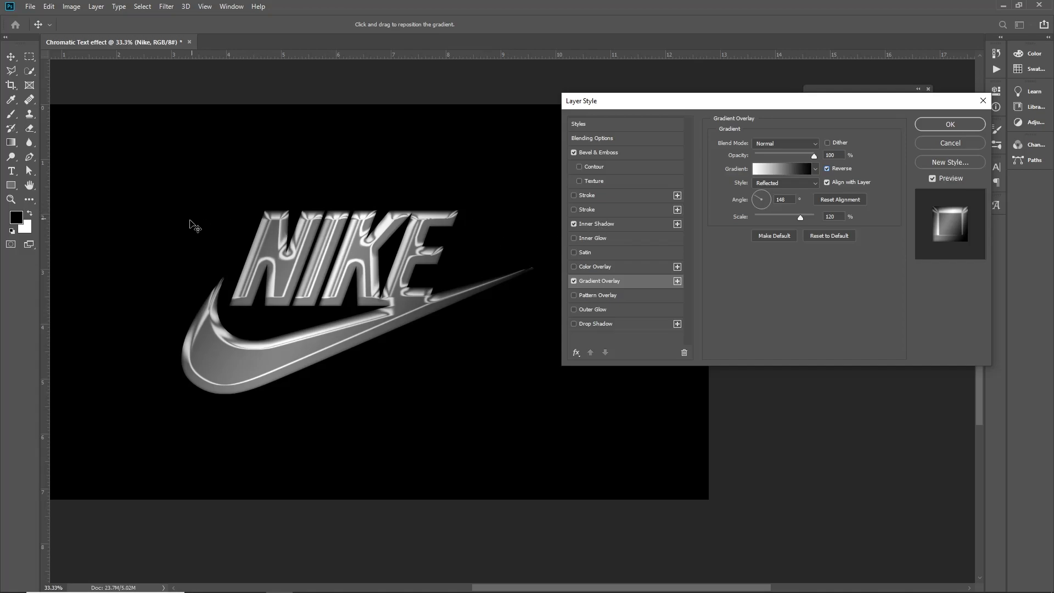
pyautogui.moveTo(307, 258); pyautogui.dragTo(316, 271)
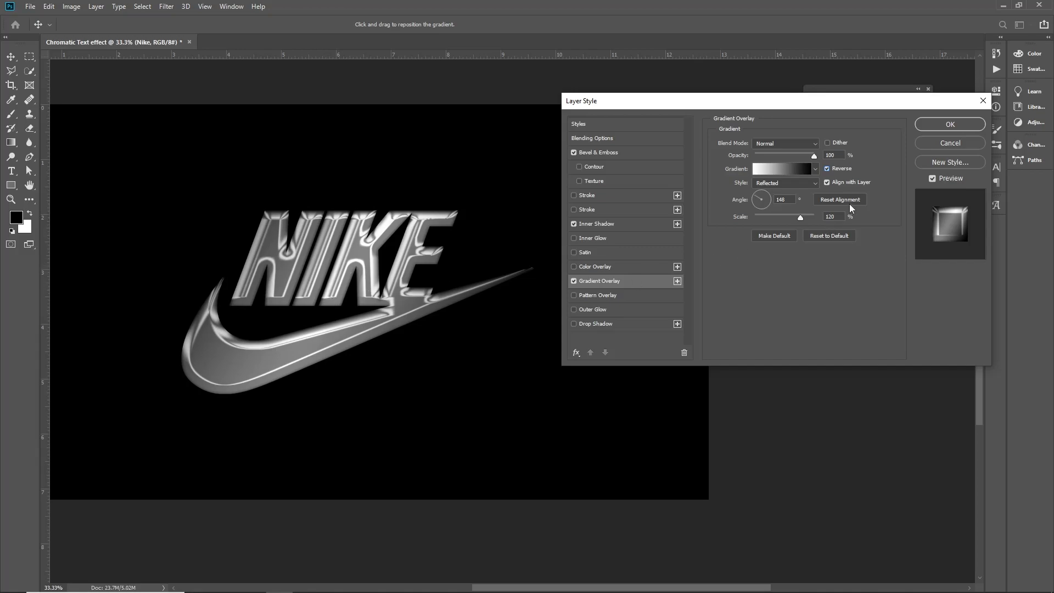
pyautogui.write('124')
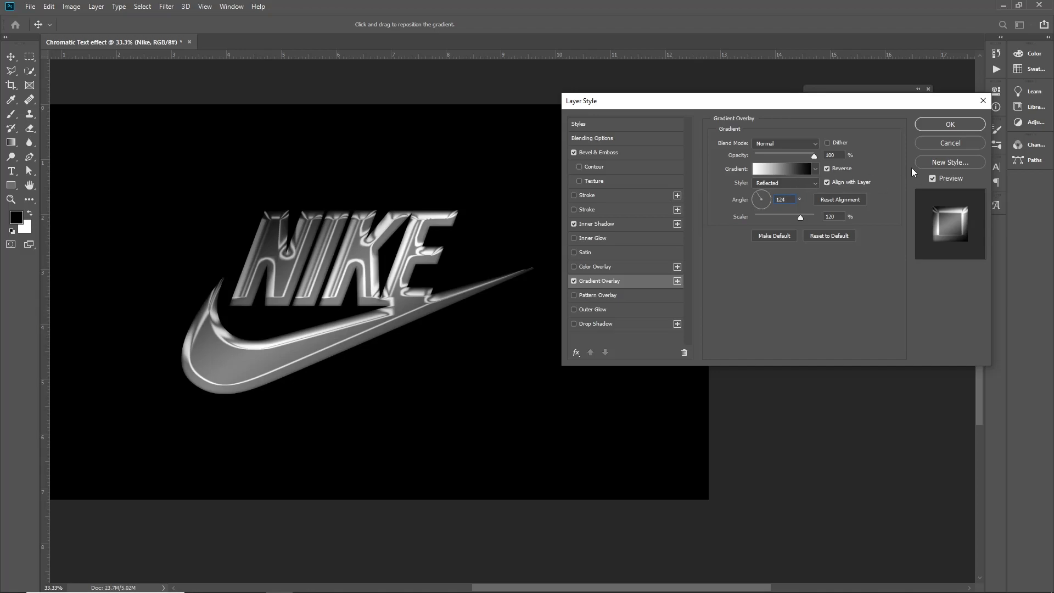
pyautogui.moveTo(845, 105); pyautogui.dragTo(775, 101)
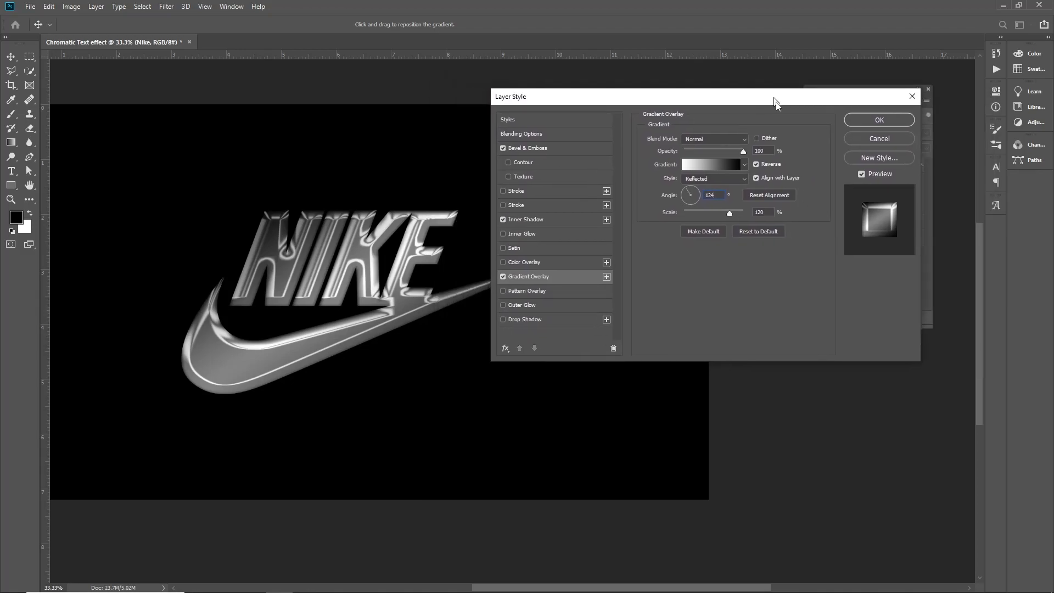
pyautogui.click(879, 121)
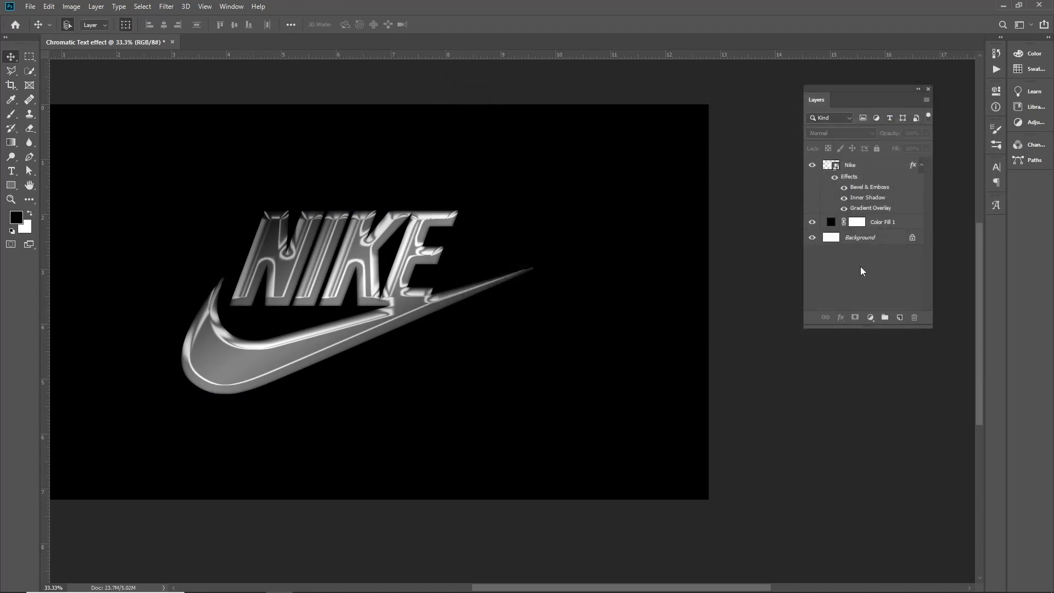
# Convert the styled Nike layer to a smart object.
pyautogui.click(864, 170)
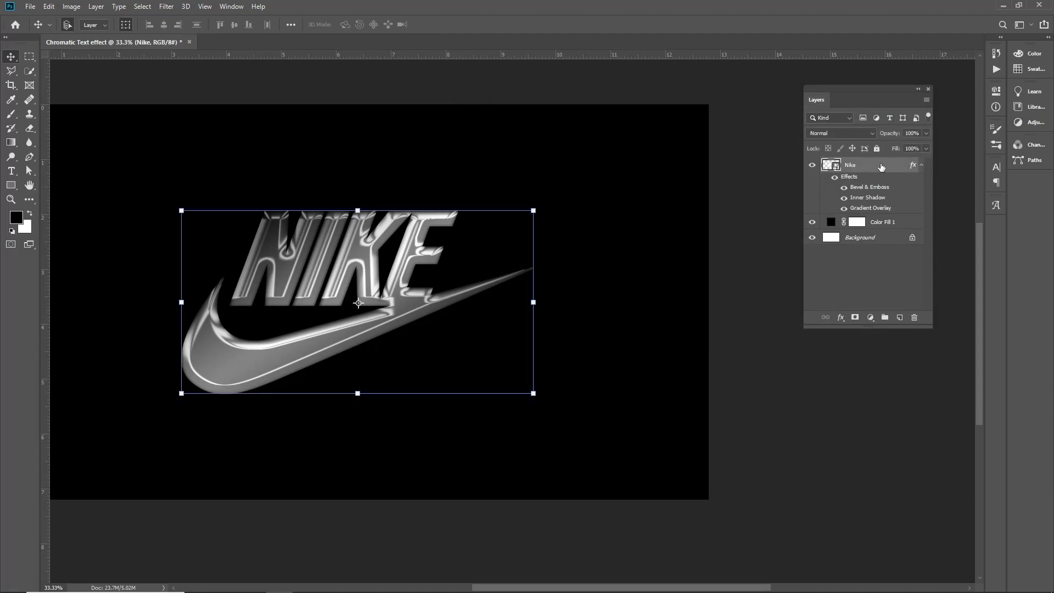
pyautogui.rightClick(876, 171)
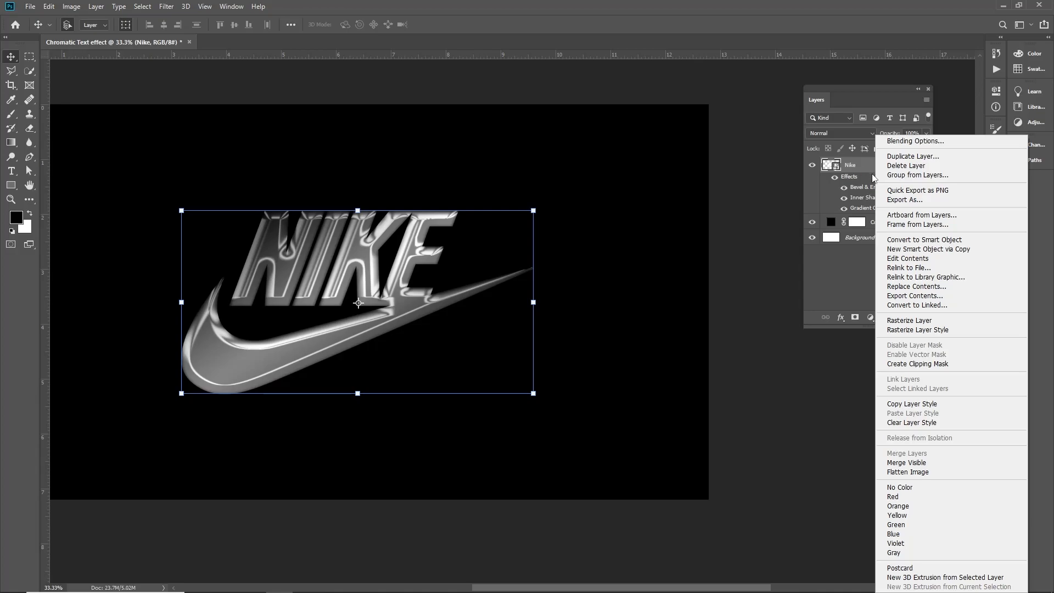
pyautogui.click(896, 245)
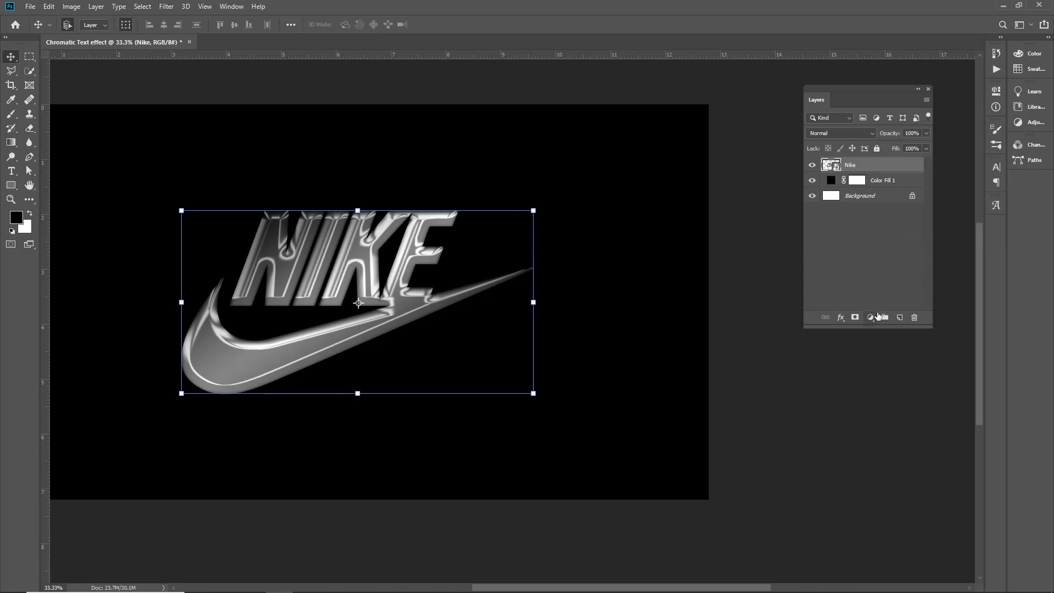
# Add a Curves adjustment layer with a steep wave: raise the shadows to output 189 at input 64 and pull the highlights down.
pyautogui.click(871, 319)
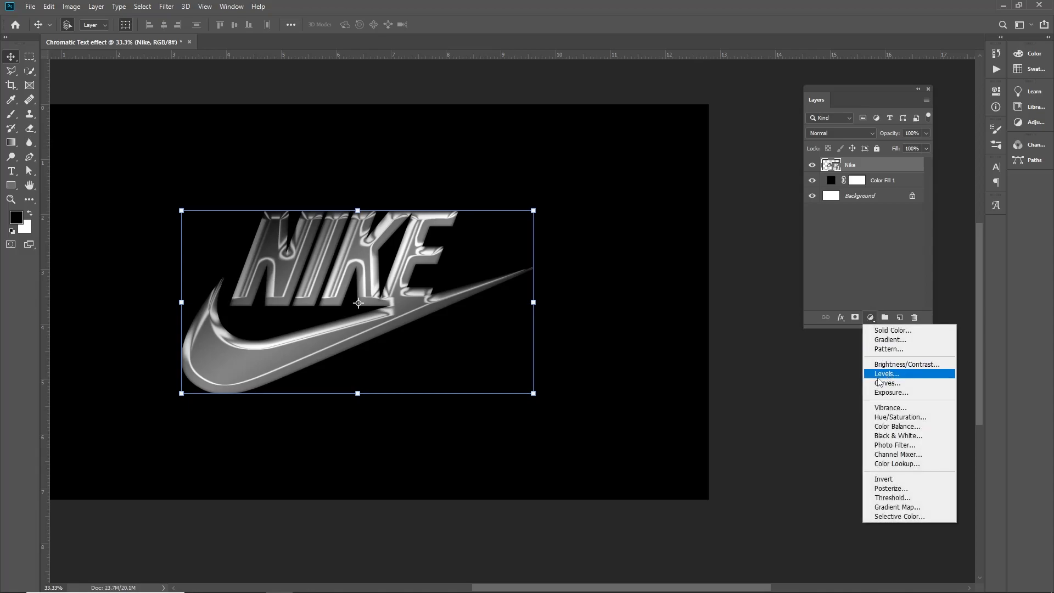
pyautogui.click(884, 383)
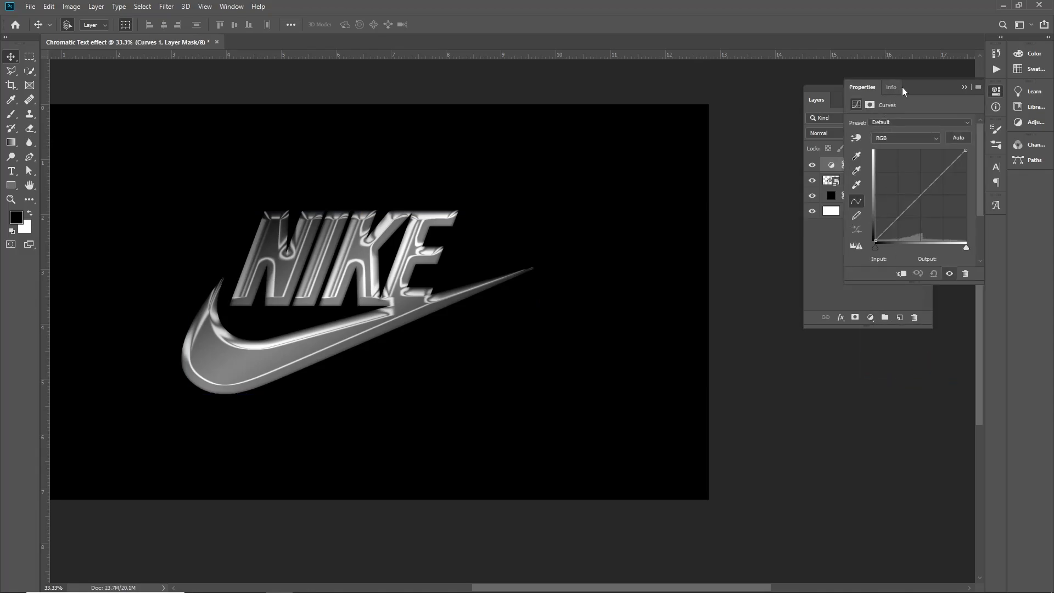
pyautogui.click(898, 219)
pyautogui.click(943, 175)
pyautogui.moveTo(897, 218); pyautogui.dragTo(948, 218)
pyautogui.moveTo(893, 180); pyautogui.dragTo(899, 173)
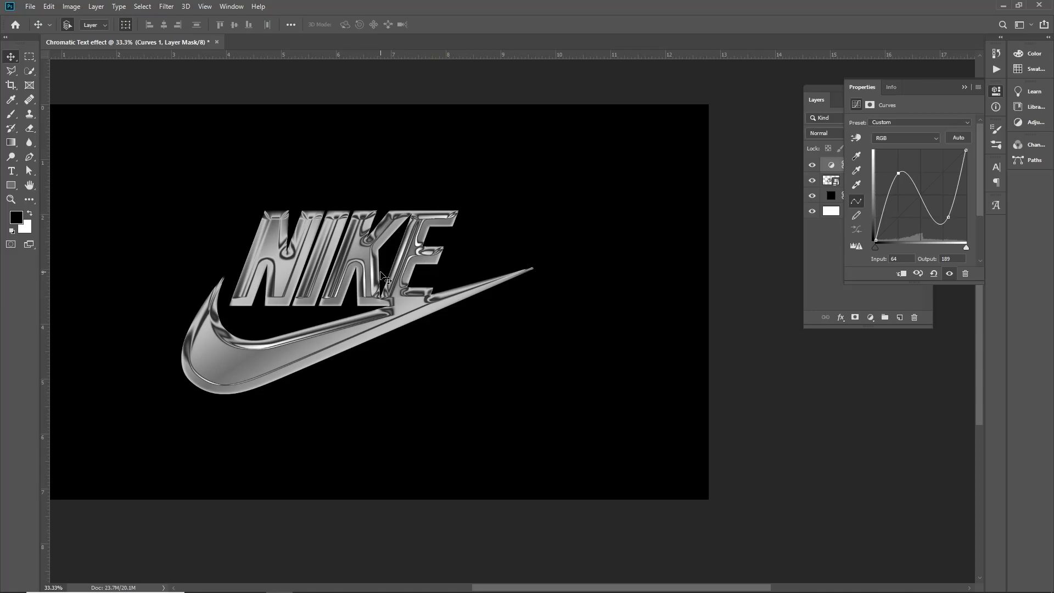
pyautogui.moveTo(349, 245); pyautogui.dragTo(385, 209)
pyautogui.moveTo(457, 247); pyautogui.dragTo(440, 310)
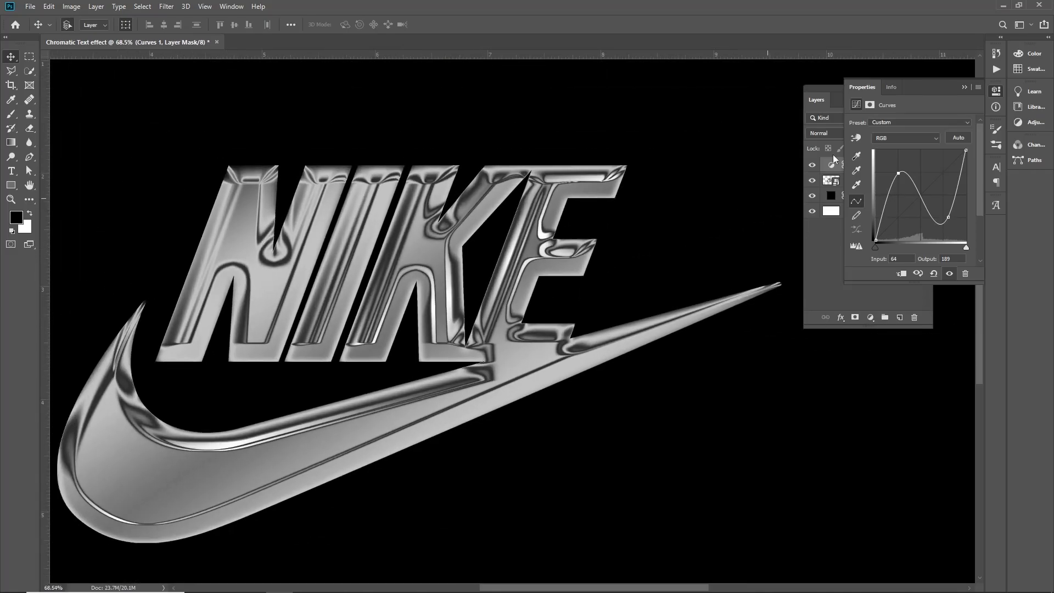
pyautogui.click(966, 86)
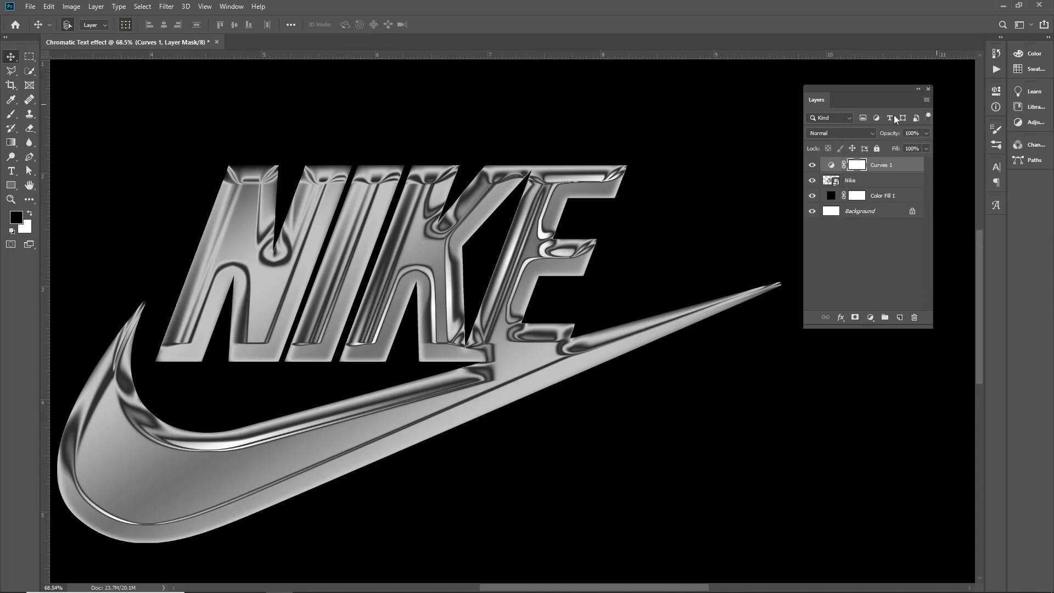
# Clip the Curves 1 adjustment layer to the Nike layer.
pyautogui.click(884, 167)
pyautogui.rightClick(900, 168)
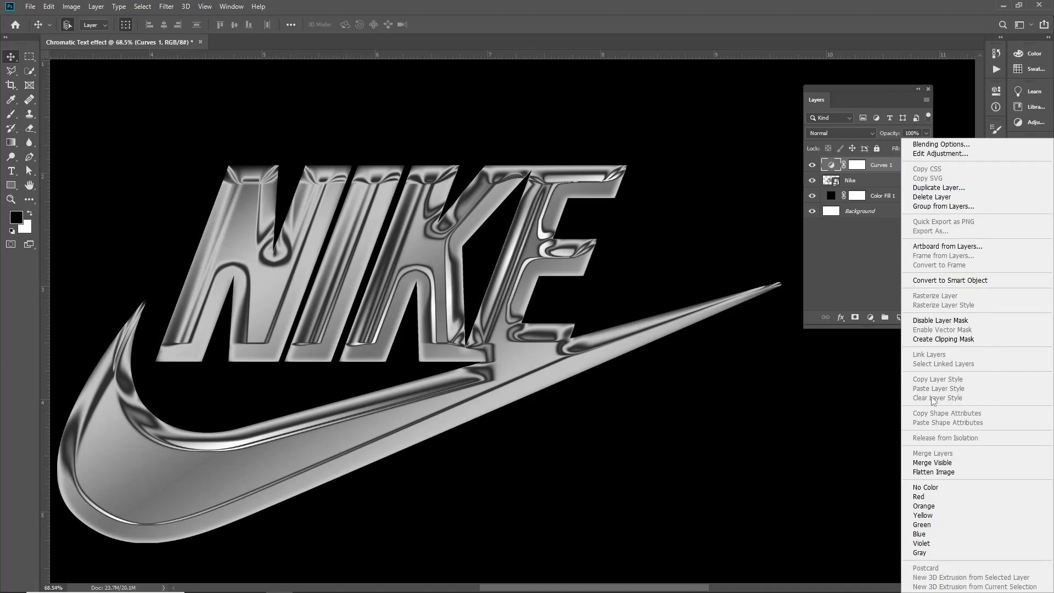
pyautogui.click(937, 340)
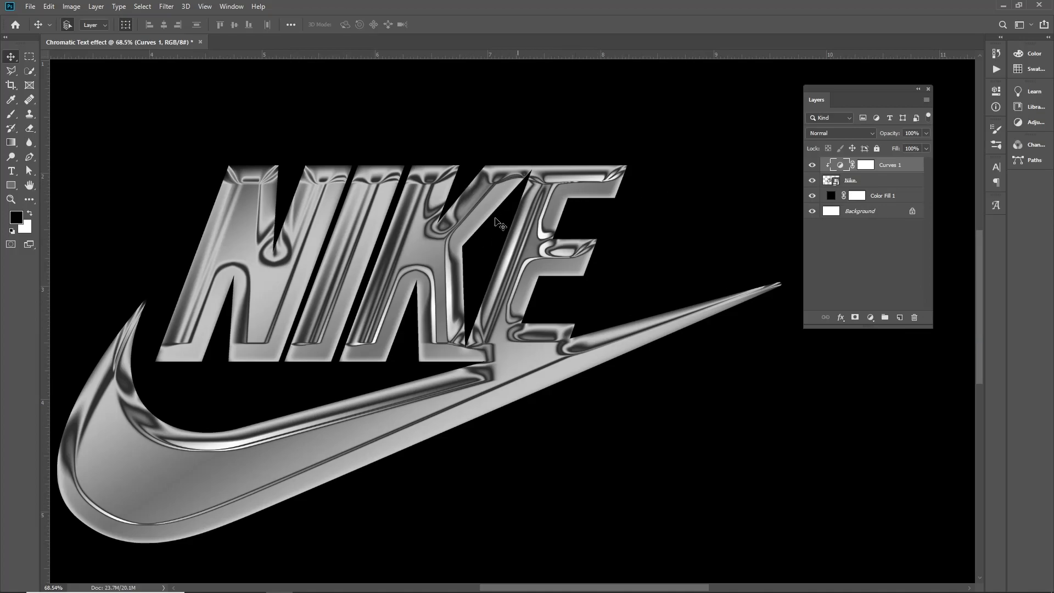
# Combine the Nike layer and its clipped Curves 1 adjustment into a single smart object.
pyautogui.click(863, 183)
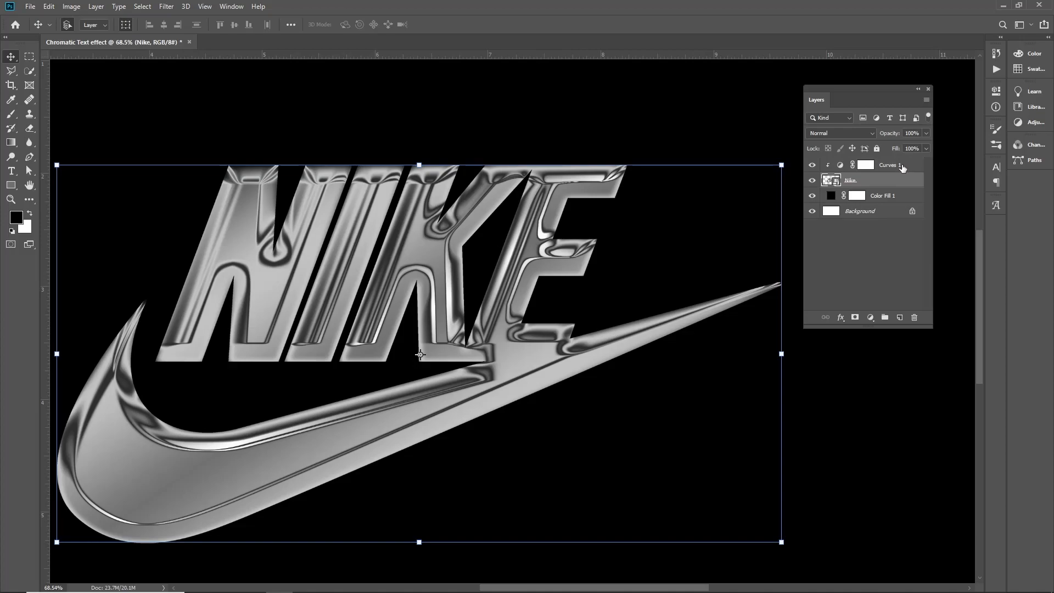
pyautogui.keyDown('shift'); pyautogui.click(901, 166); pyautogui.keyUp('shift')
pyautogui.rightClick(901, 168)
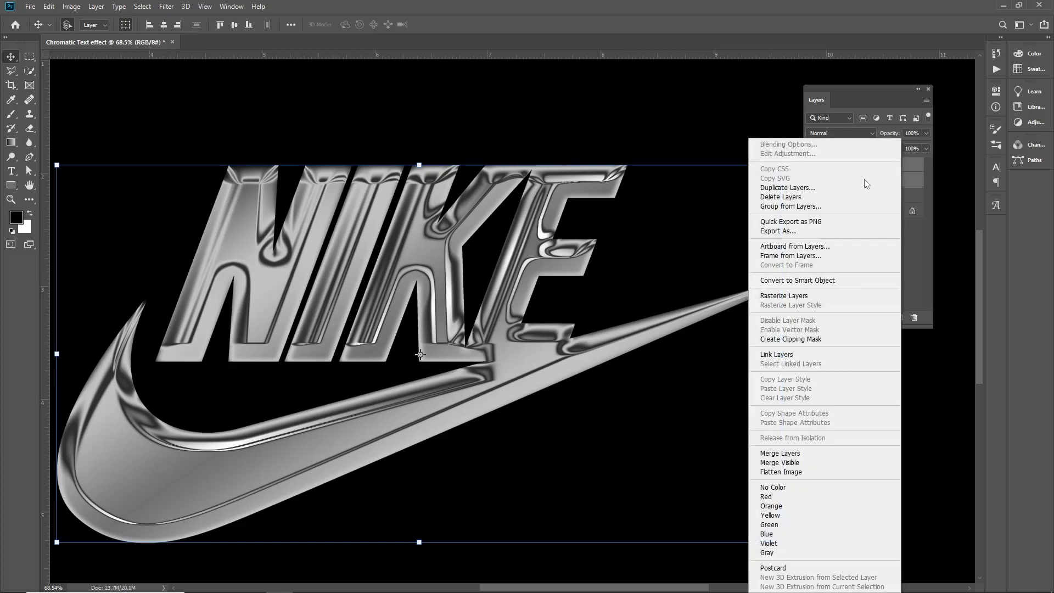
pyautogui.click(794, 281)
pyautogui.click(817, 242)
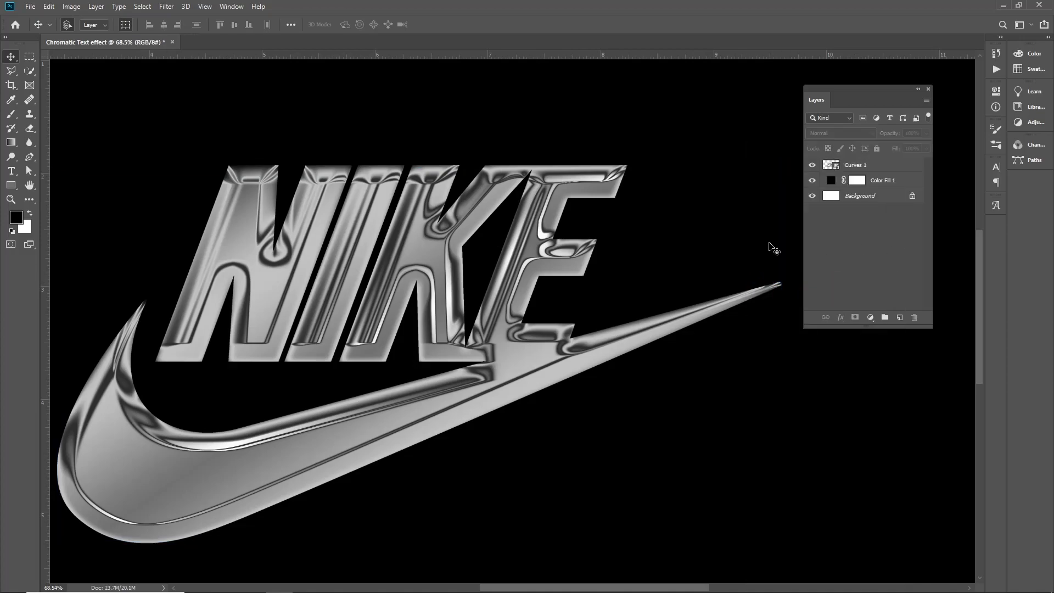
pyautogui.moveTo(596, 260); pyautogui.dragTo(431, 260)
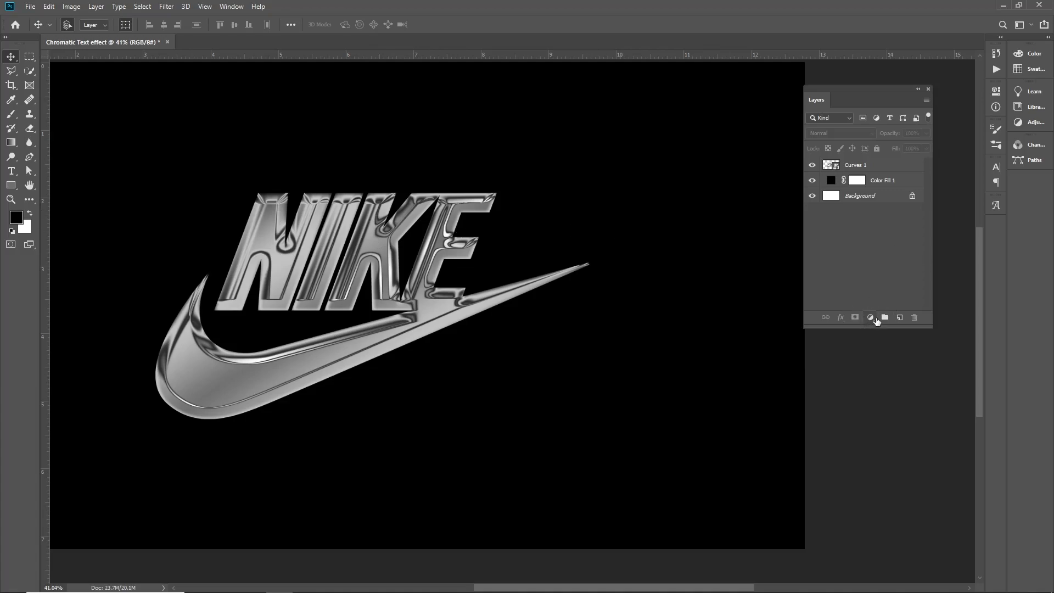
# Add a Gradient Map adjustment layer above the Nike smart object and open its gradient for editing.
pyautogui.click(870, 317)
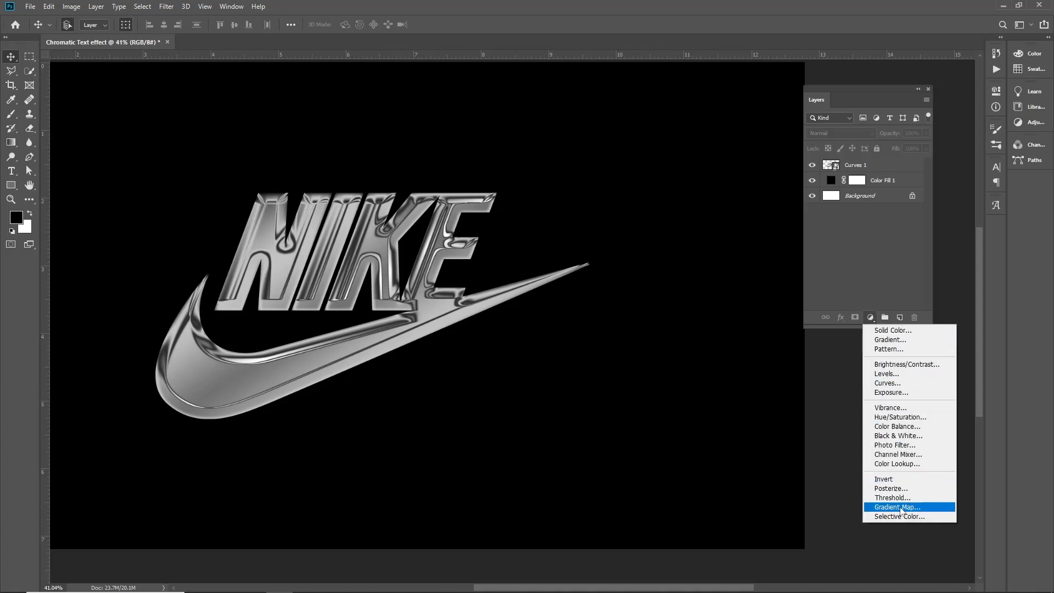
pyautogui.click(898, 507)
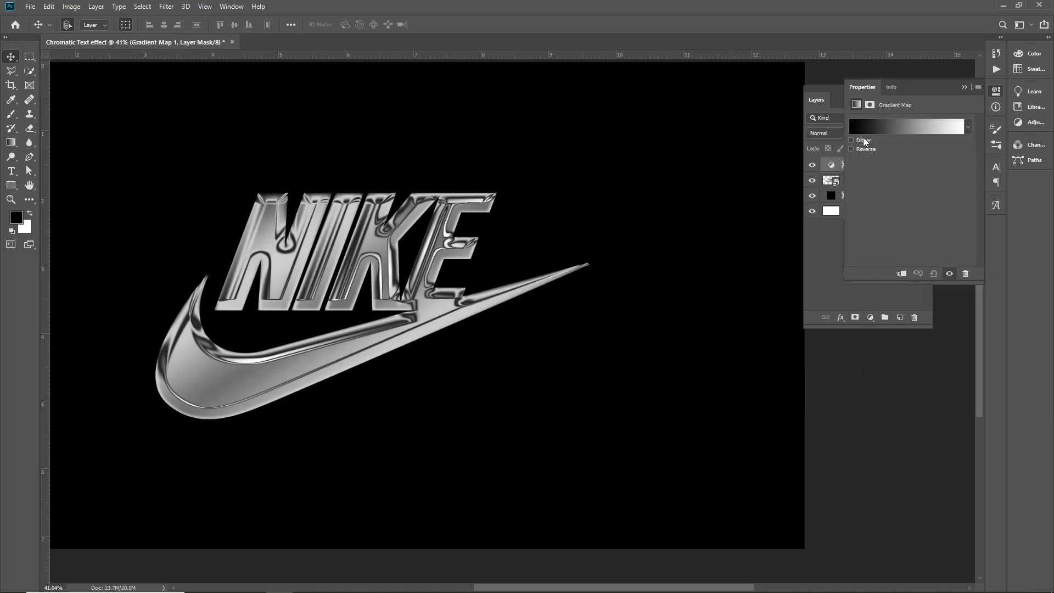
pyautogui.click(878, 131)
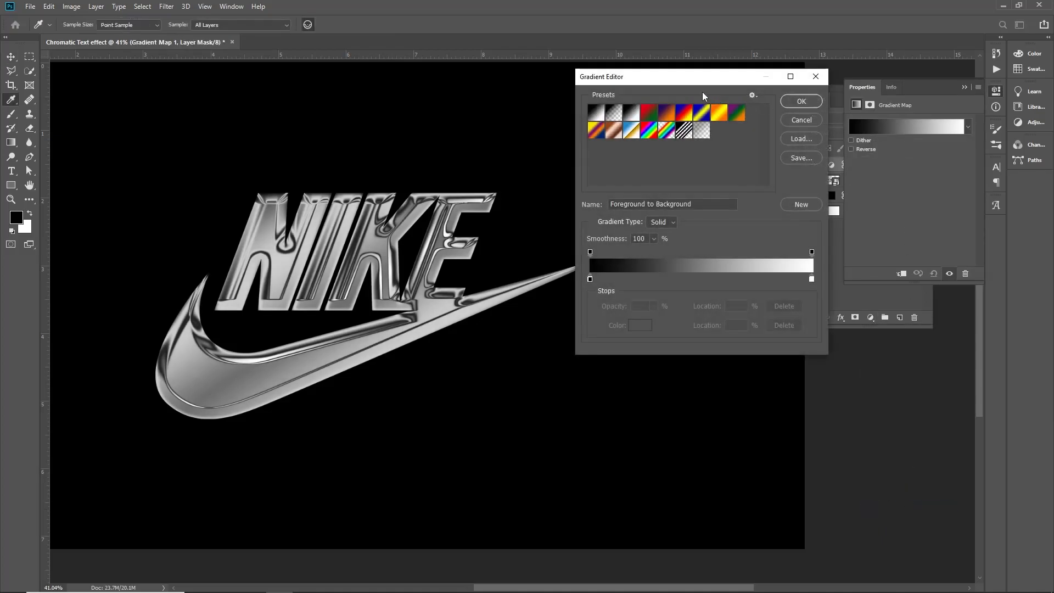
pyautogui.moveTo(668, 83)
pyautogui.mouseDown()
pyautogui.moveTo(666, 67)
pyautogui.moveTo(654, 71)
pyautogui.mouseUp()
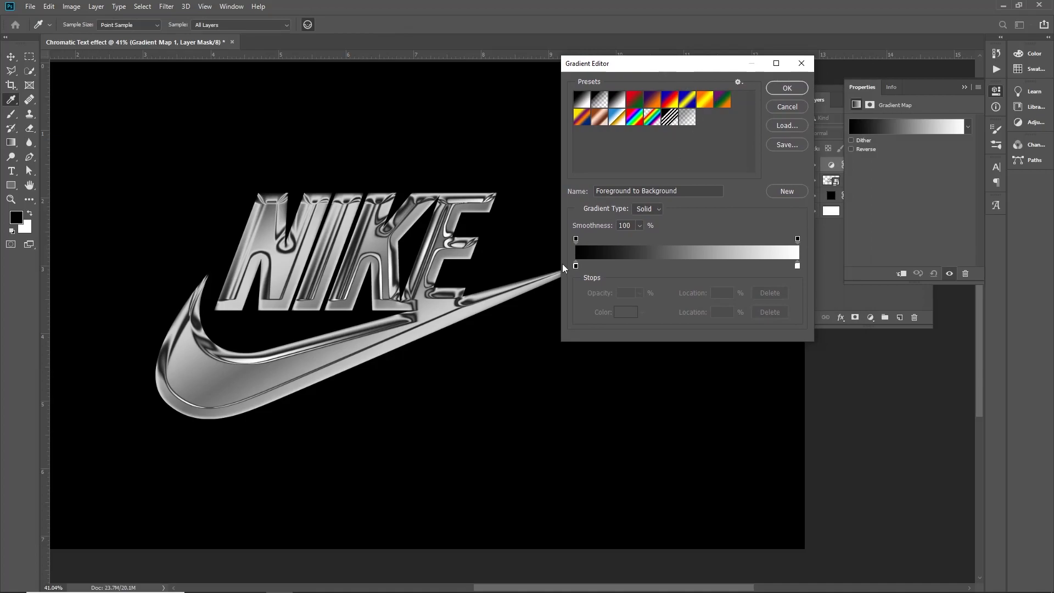
# Add a blue color stop (3770e4) at location 22% of the gradient.
pyautogui.click(626, 268)
pyautogui.click(624, 312)
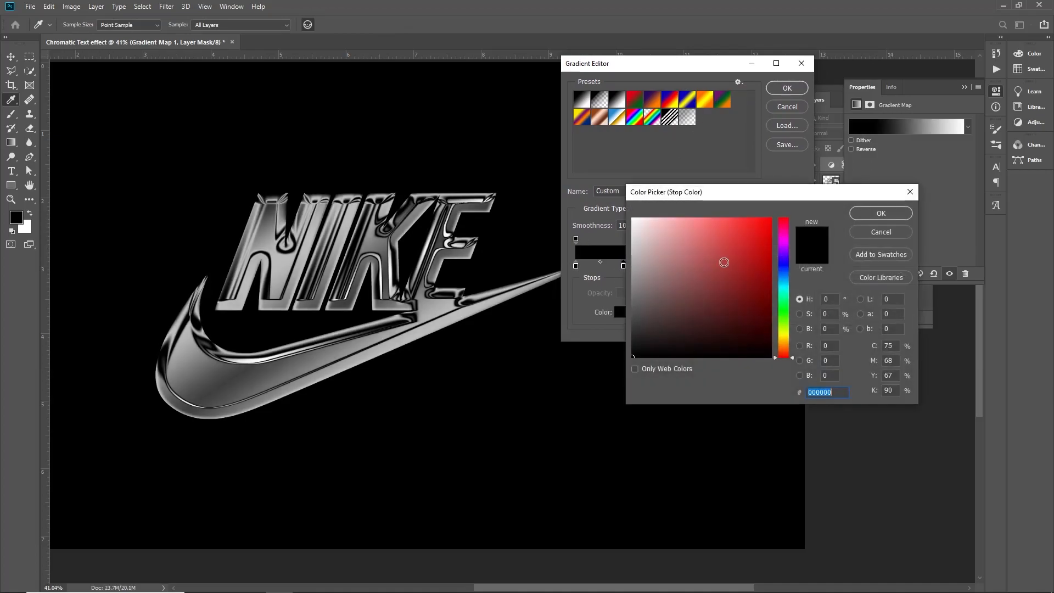
pyautogui.click(784, 272)
pyautogui.moveTo(758, 257); pyautogui.dragTo(738, 232)
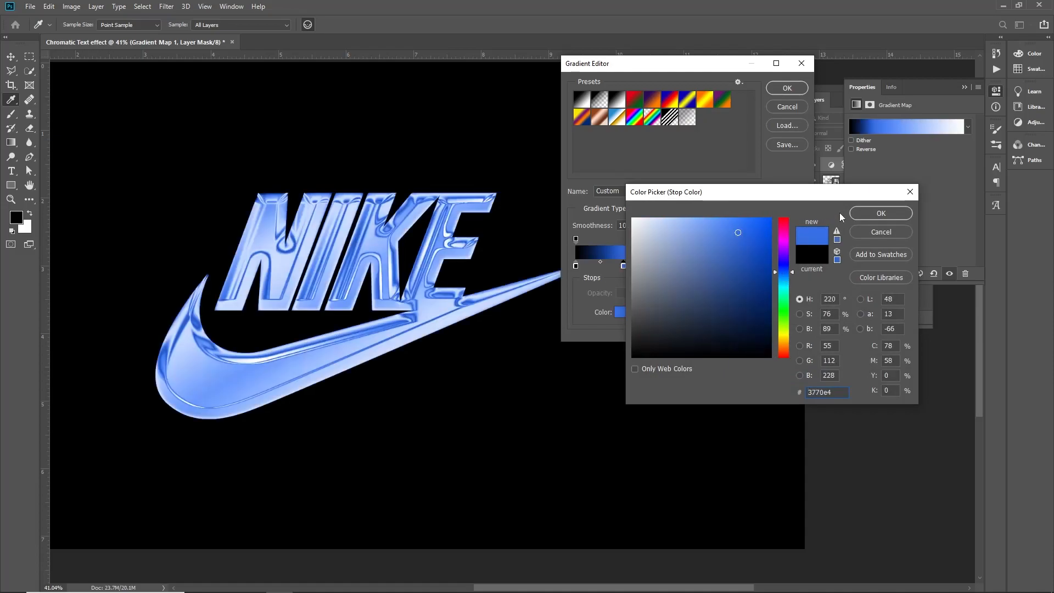
pyautogui.click(881, 213)
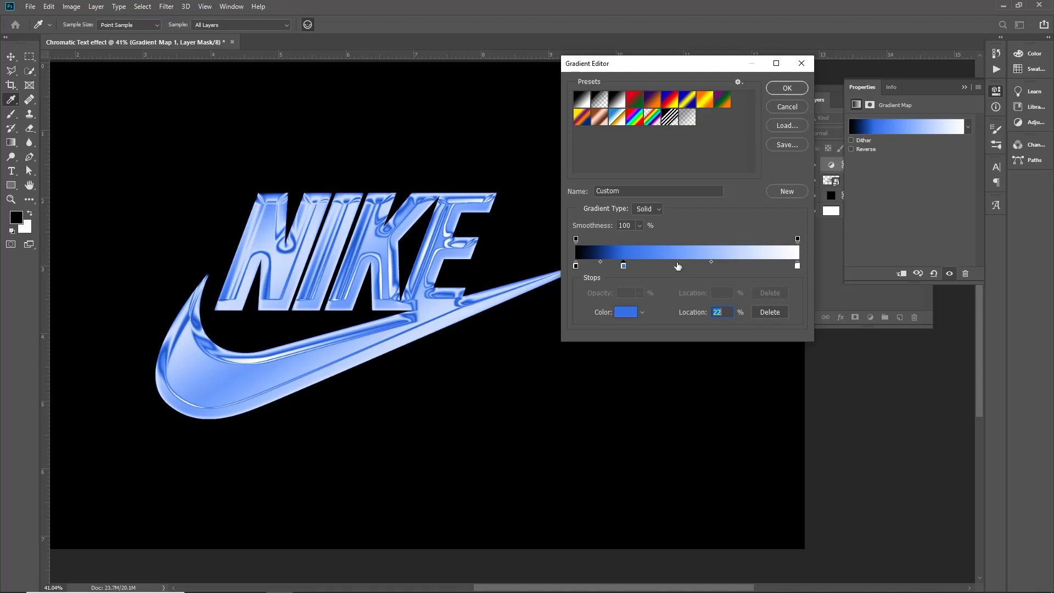
# Add a white color stop (ffffff) near the middle of the gradient.
pyautogui.click(627, 312)
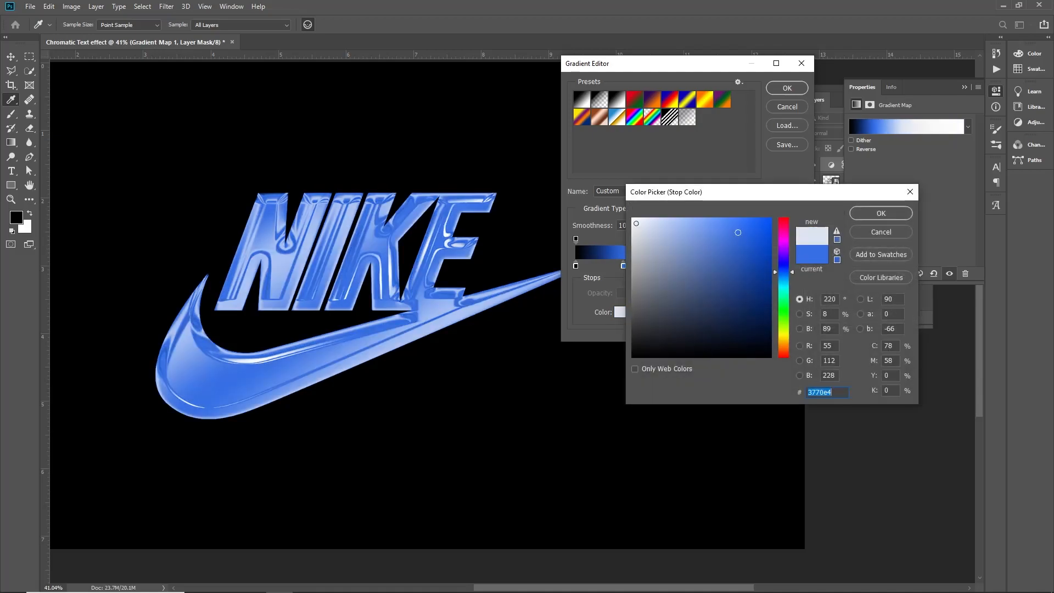
pyautogui.write('ffffff')
pyautogui.click(881, 213)
# Add a pink color stop (e872fd) at location 65%, between the middle white stop and the gradient's light end.
pyautogui.click(719, 266)
pyautogui.click(626, 312)
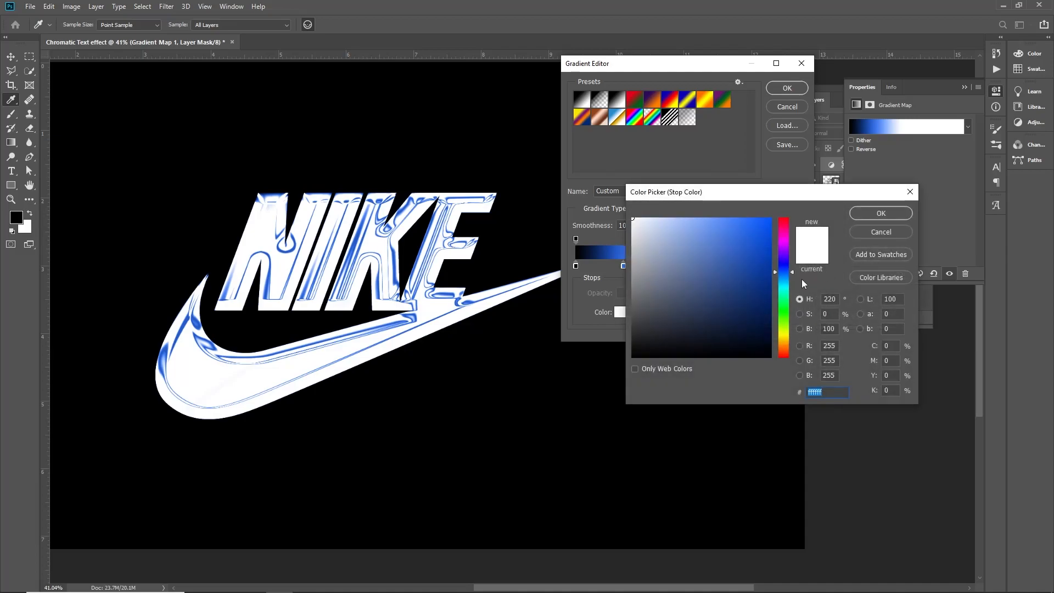
pyautogui.moveTo(782, 272); pyautogui.dragTo(708, 219)
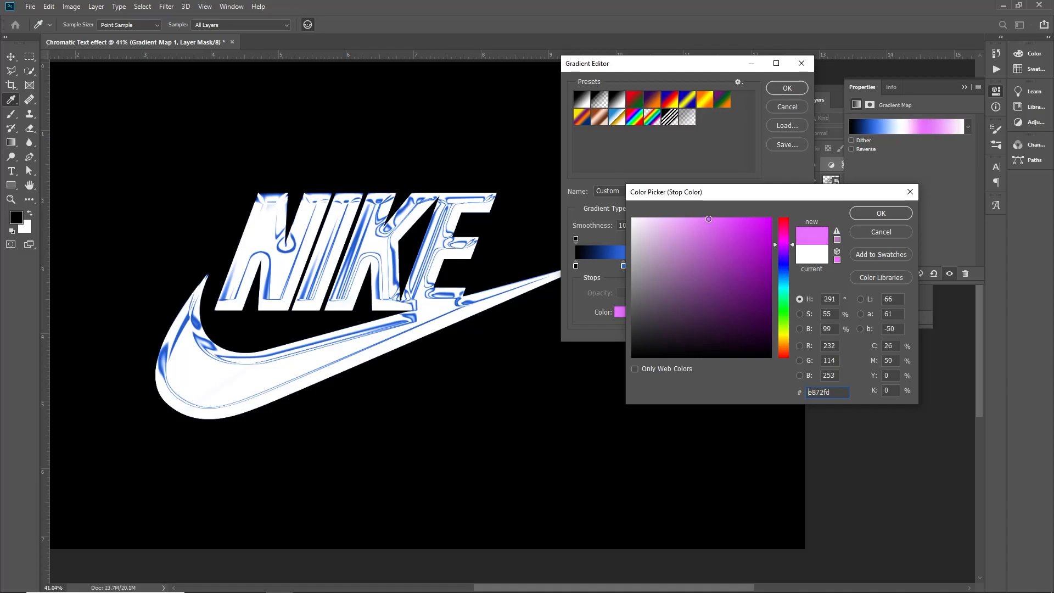
pyautogui.click(880, 216)
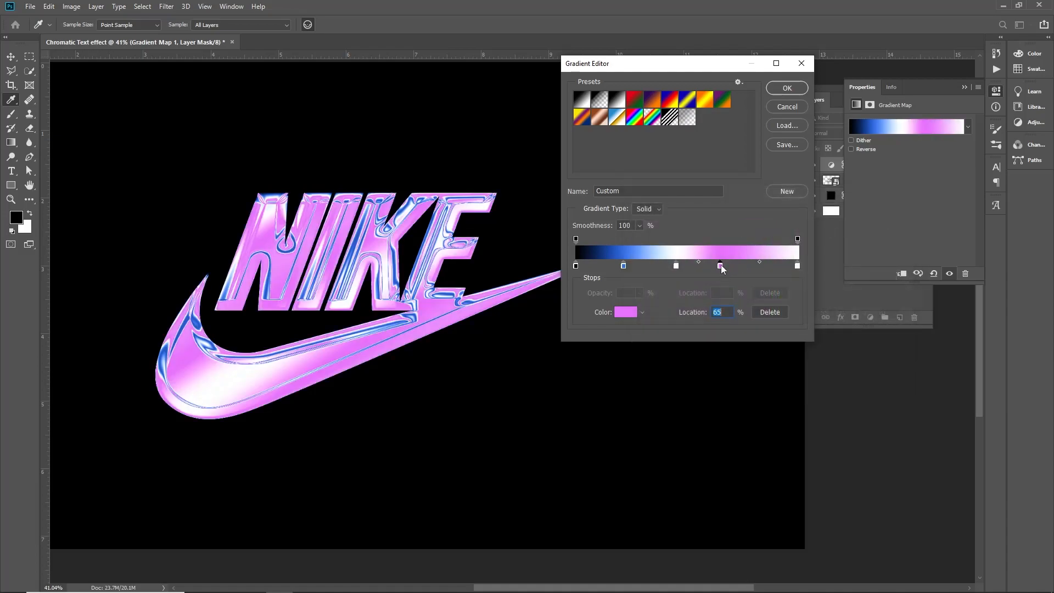
# Shift the pink, middle white and blue stops toward the gradient's light end, with blue at 60%, and accept the gradient.
pyautogui.moveTo(721, 268); pyautogui.dragTo(742, 269)
pyautogui.moveTo(676, 267); pyautogui.dragTo(726, 270)
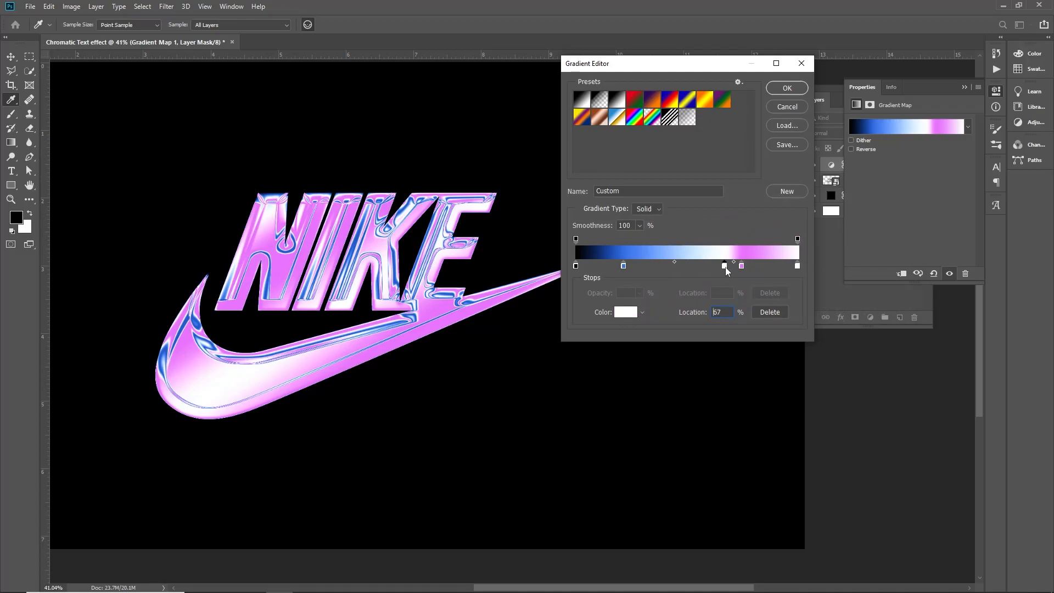
pyautogui.moveTo(623, 267); pyautogui.dragTo(733, 268)
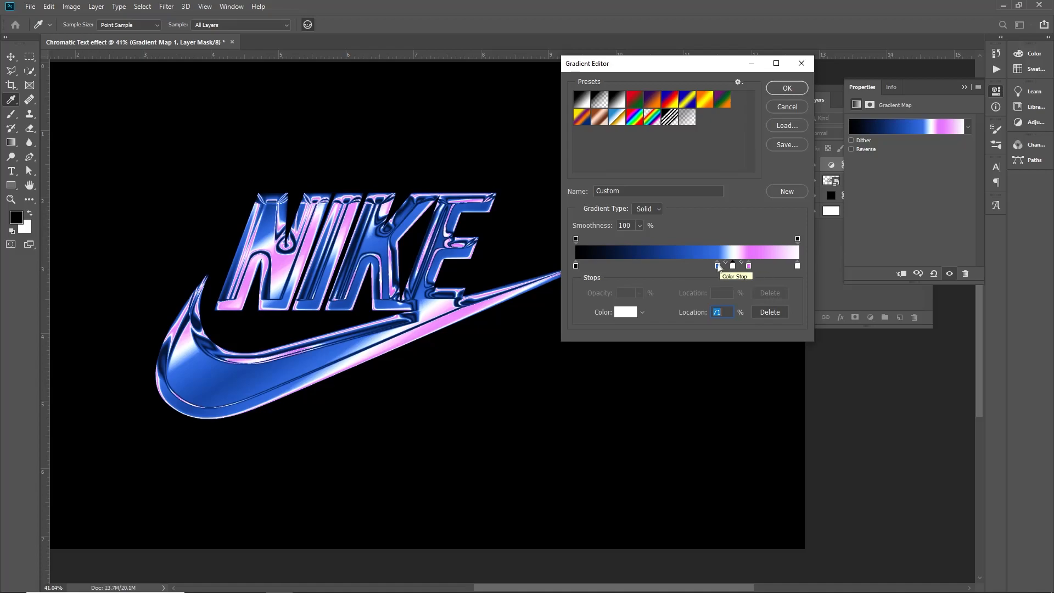
pyautogui.moveTo(717, 268); pyautogui.dragTo(708, 269)
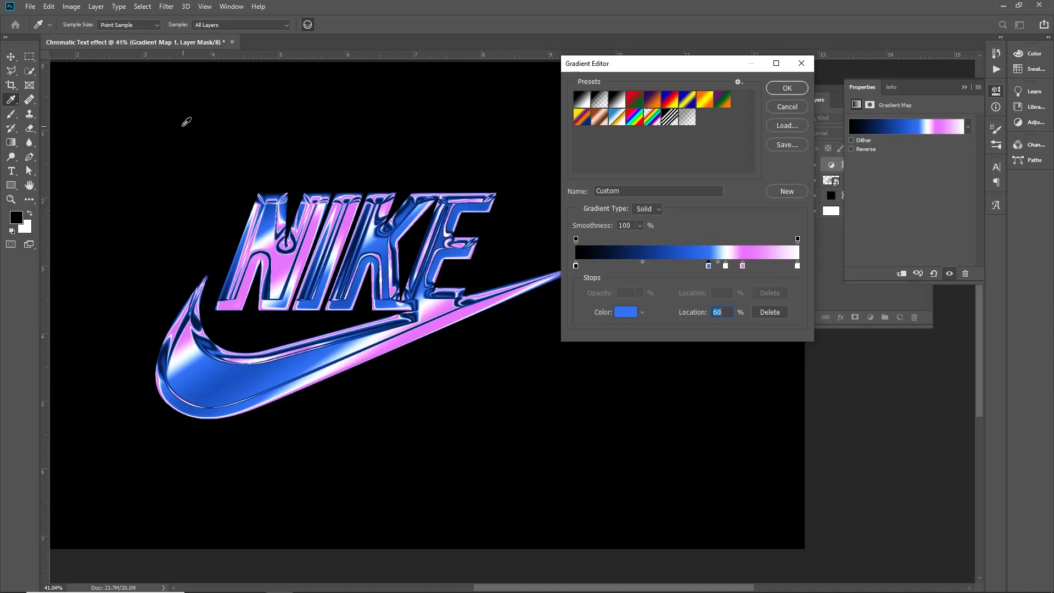
pyautogui.moveTo(268, 242); pyautogui.dragTo(332, 279)
pyautogui.moveTo(416, 278); pyautogui.dragTo(290, 272)
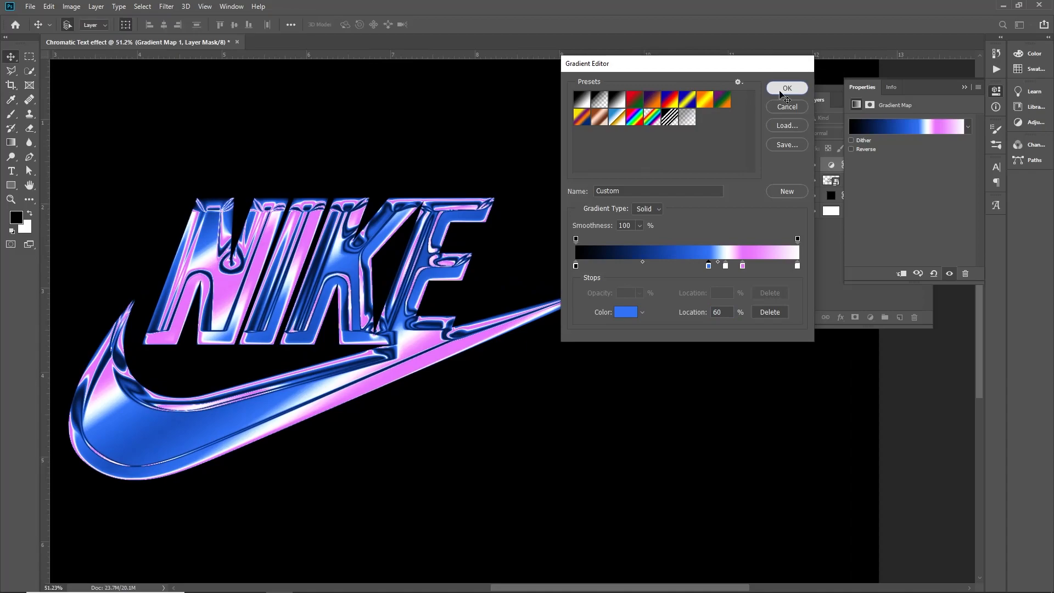
pyautogui.click(785, 91)
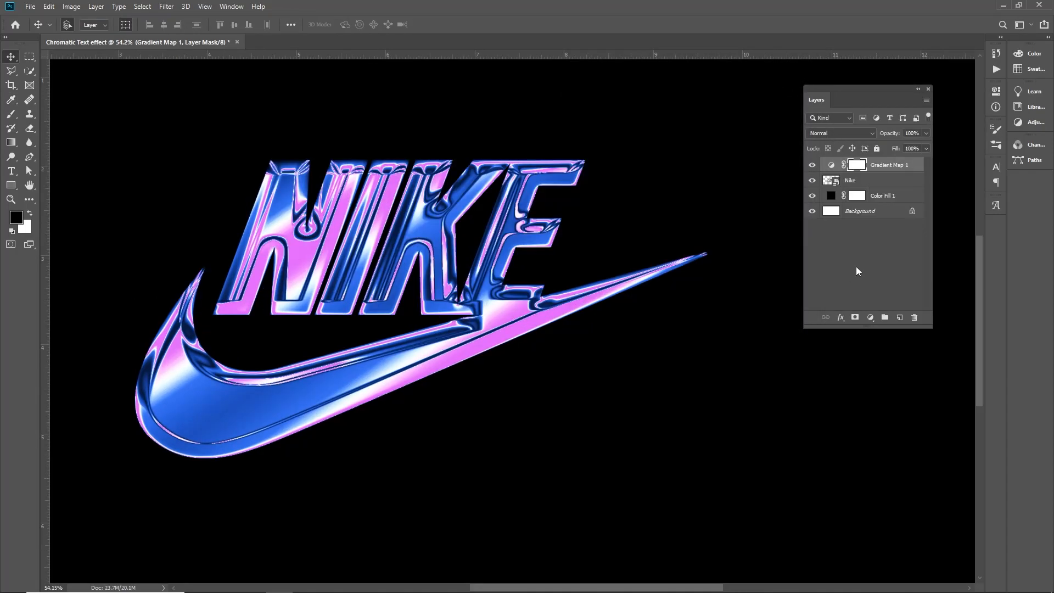
# Clip the Gradient Map 1 adjustment to the Nike layer and combine both into a single smart object.
pyautogui.rightClick(880, 168)
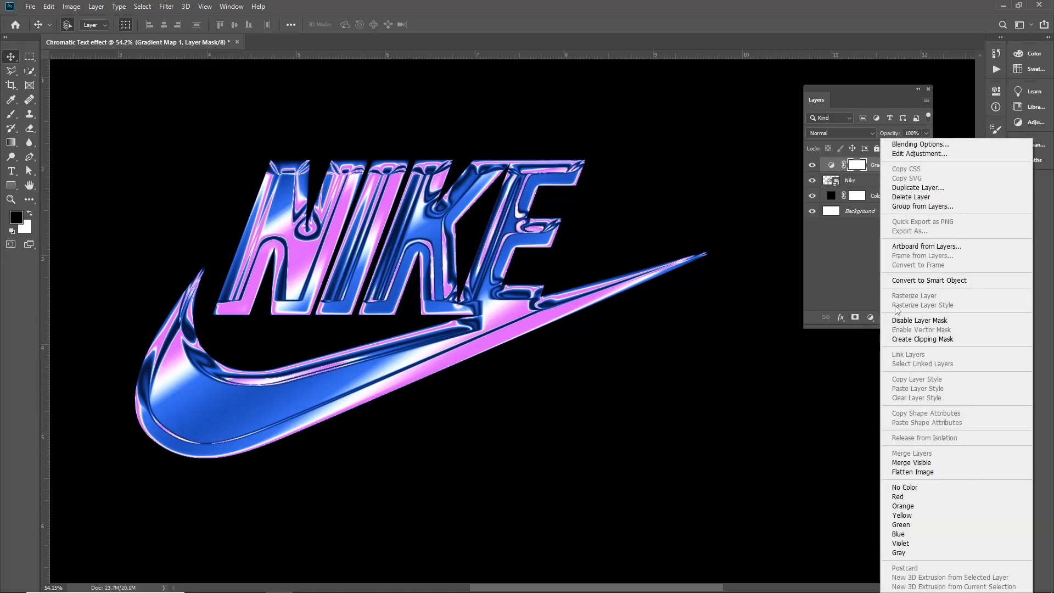
pyautogui.click(921, 341)
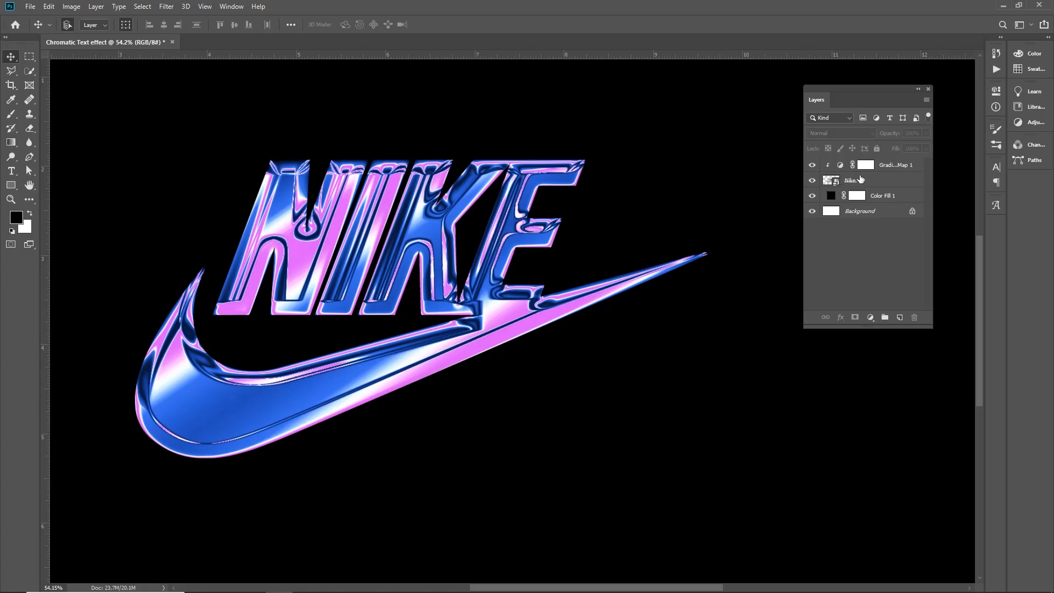
pyautogui.click(903, 168)
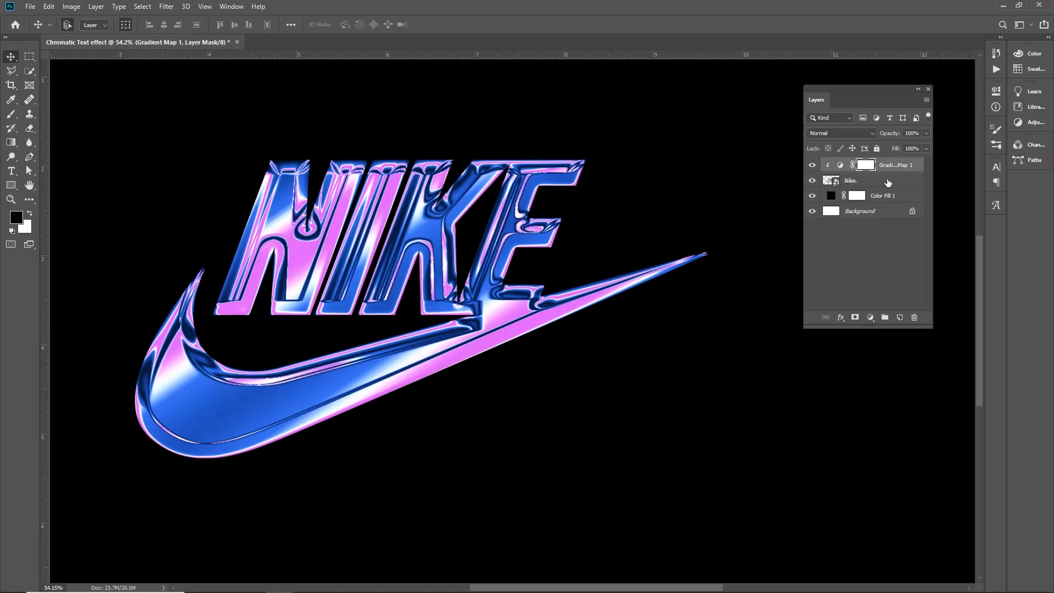
pyautogui.keyDown('shift'); pyautogui.click(881, 181); pyautogui.keyUp('shift')
pyautogui.rightClick(892, 178)
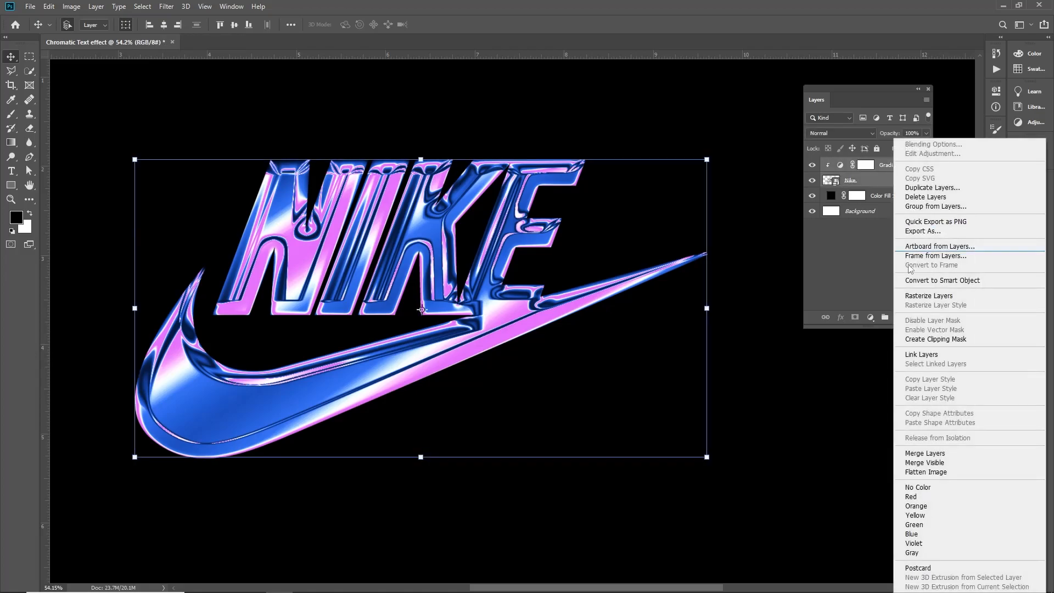
pyautogui.click(940, 280)
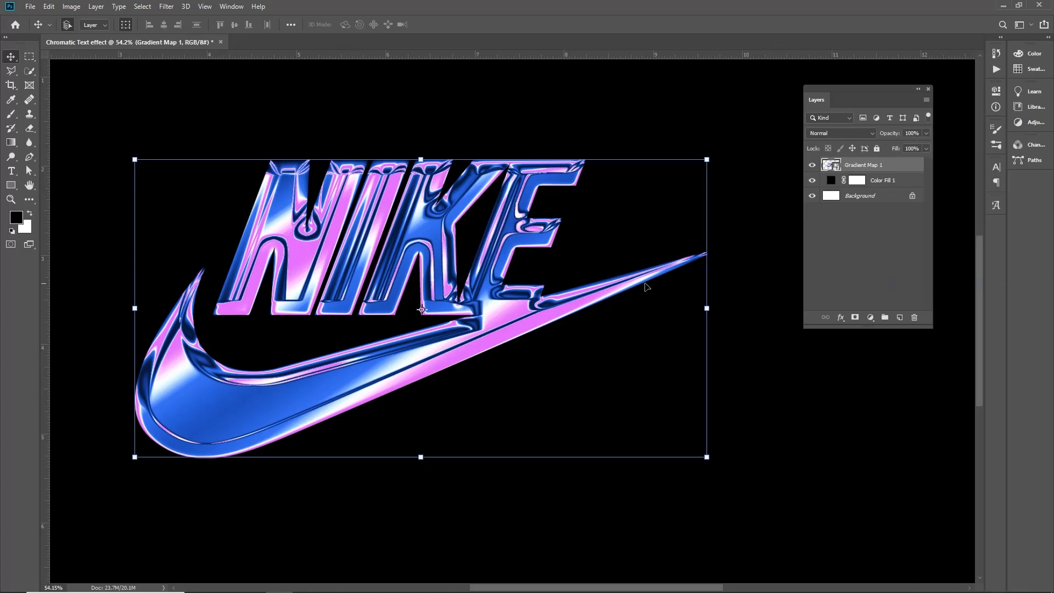
# Rename the combined smart object layer as Nike.
pyautogui.scroll(-2, 624, 273)
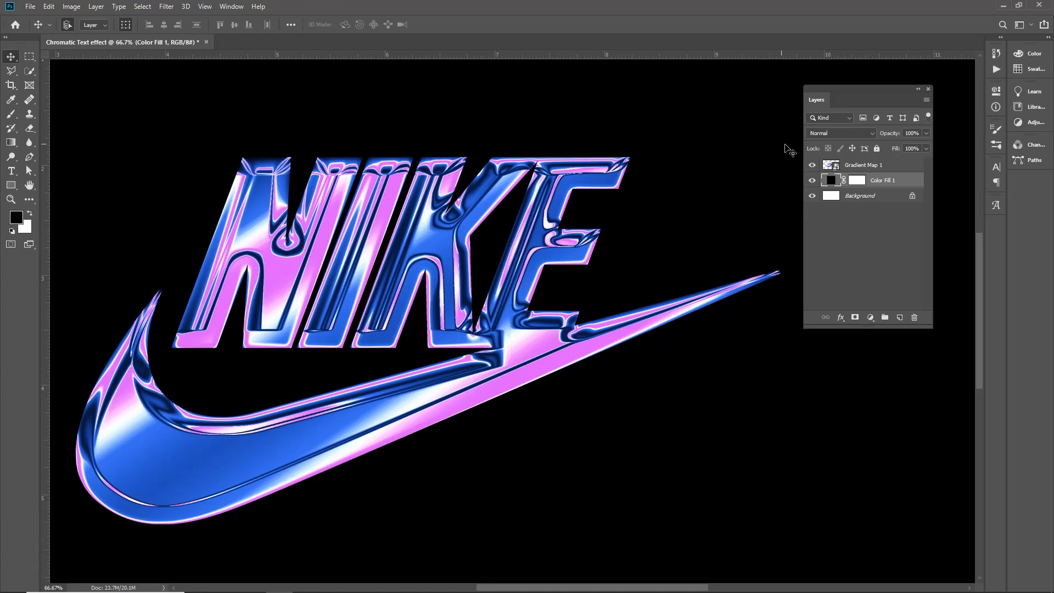
pyautogui.click(856, 165)
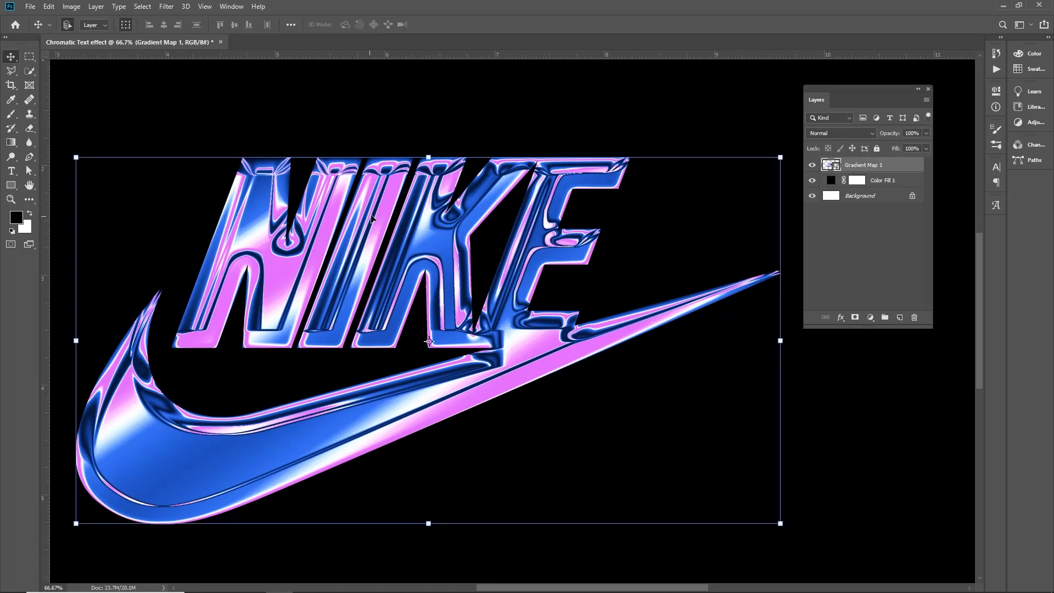
pyautogui.scroll(5, 375, 219)
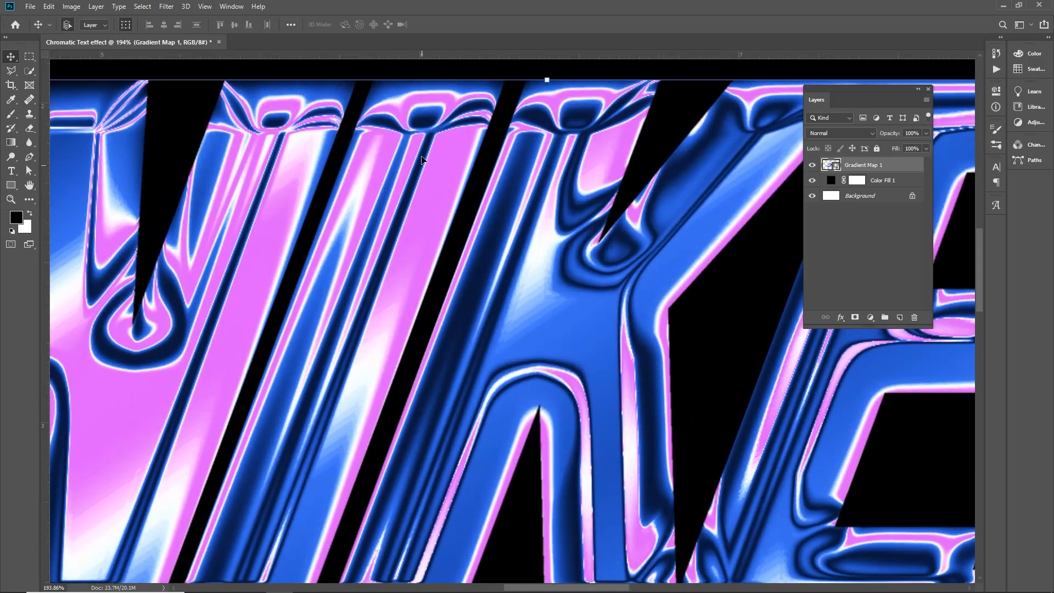
pyautogui.scroll(-5, 384, 221)
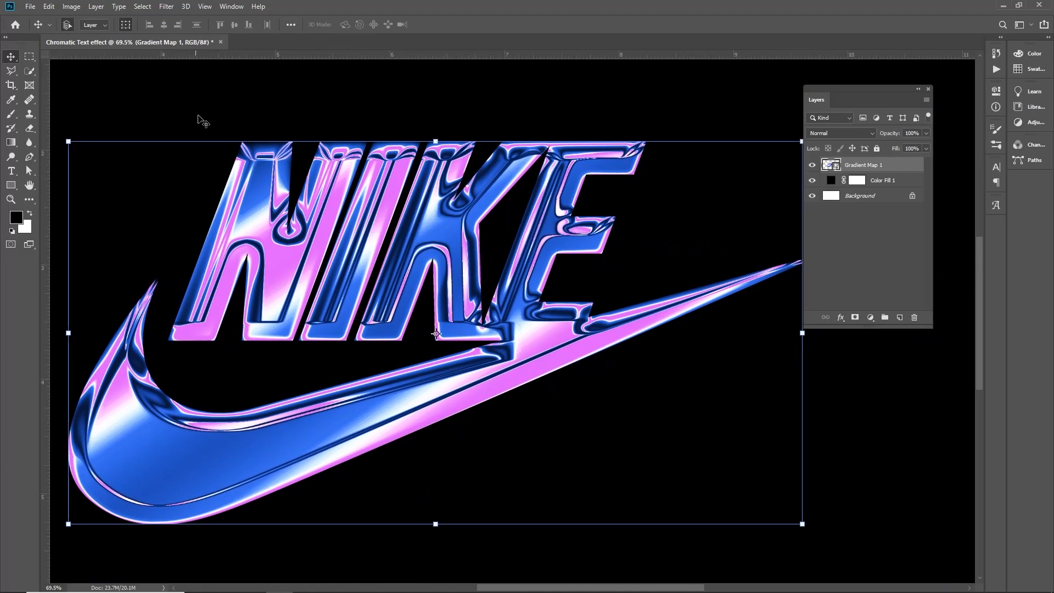
pyautogui.doubleClick(863, 165)
pyautogui.write('N')
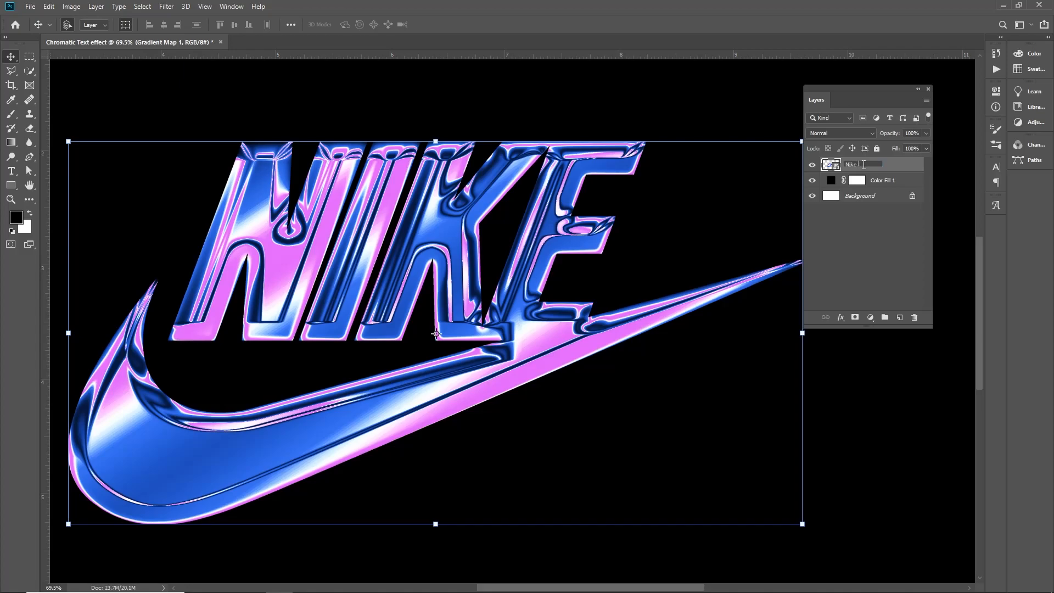
pyautogui.write('ike')
pyautogui.press('Return')
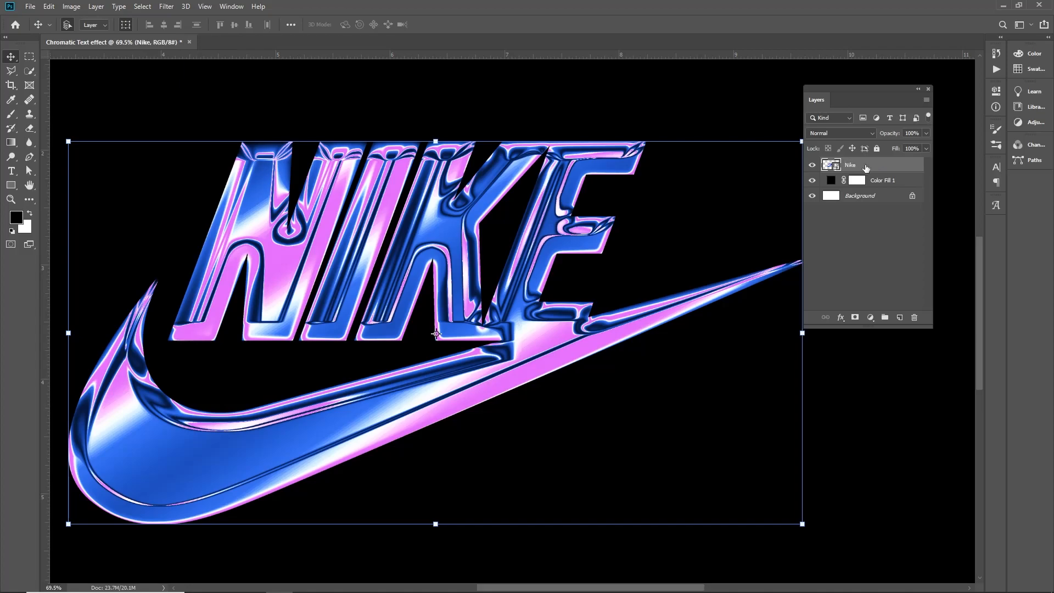
# Open the Add Noise filter for the Nike smart object.
pyautogui.click(167, 6)
pyautogui.click(185, 7)
pyautogui.moveTo(167, 7)
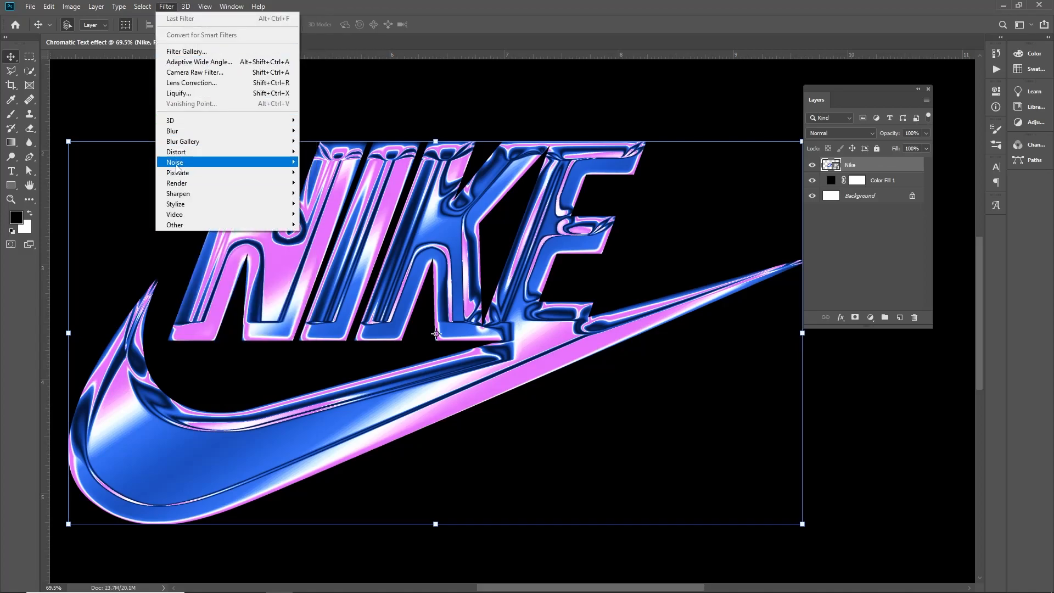
pyautogui.moveTo(250, 163)
pyautogui.click(325, 162)
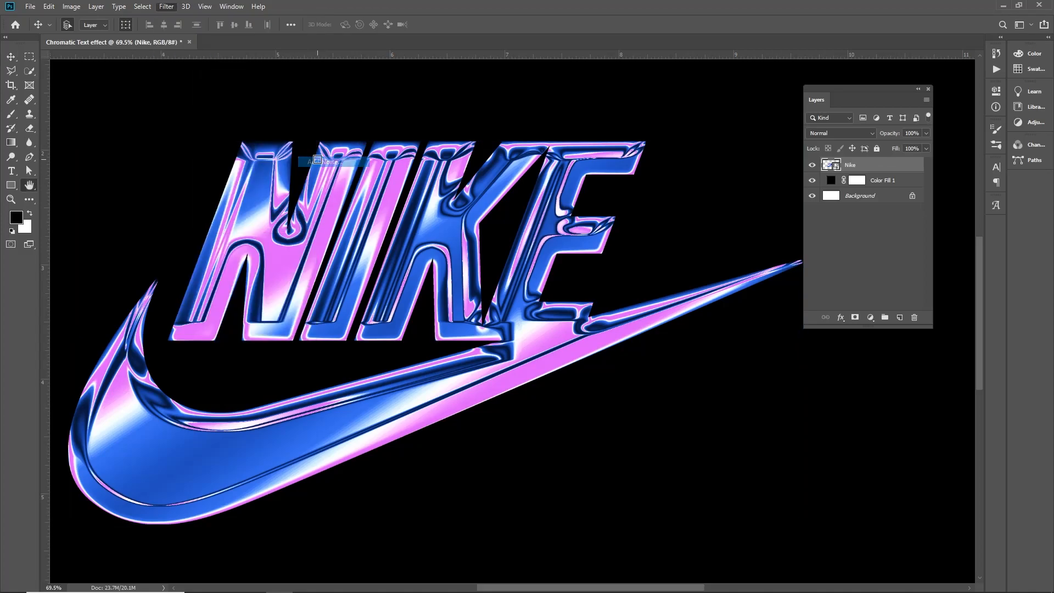
pyautogui.moveTo(501, 110); pyautogui.dragTo(619, 98)
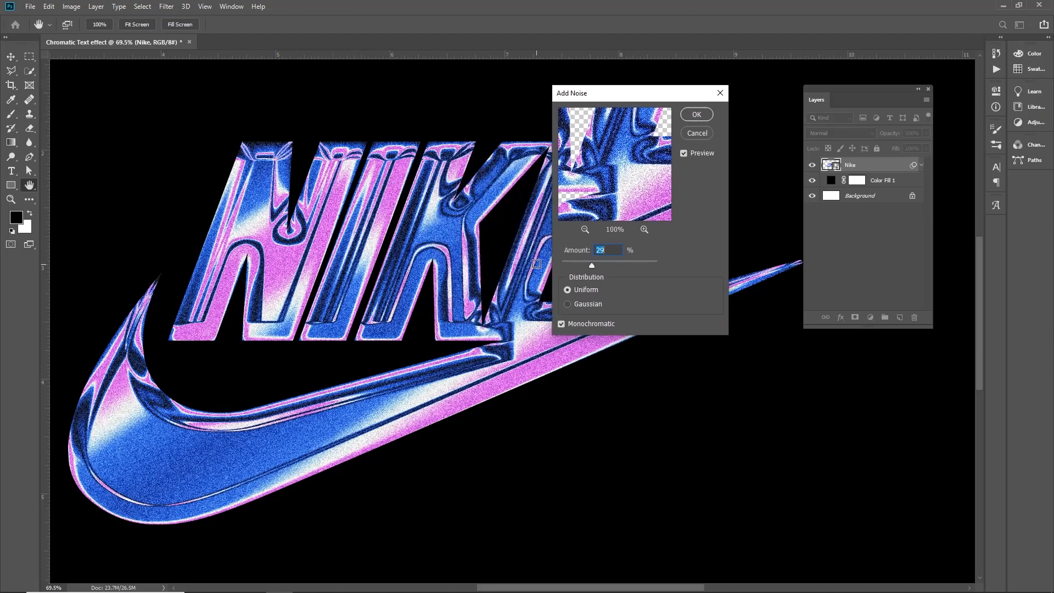
# Try a noise amount of 52.01% and inspect its effect on the logo.
pyautogui.moveTo(591, 267); pyautogui.dragTo(601, 266)
pyautogui.scroll(3, 296, 213)
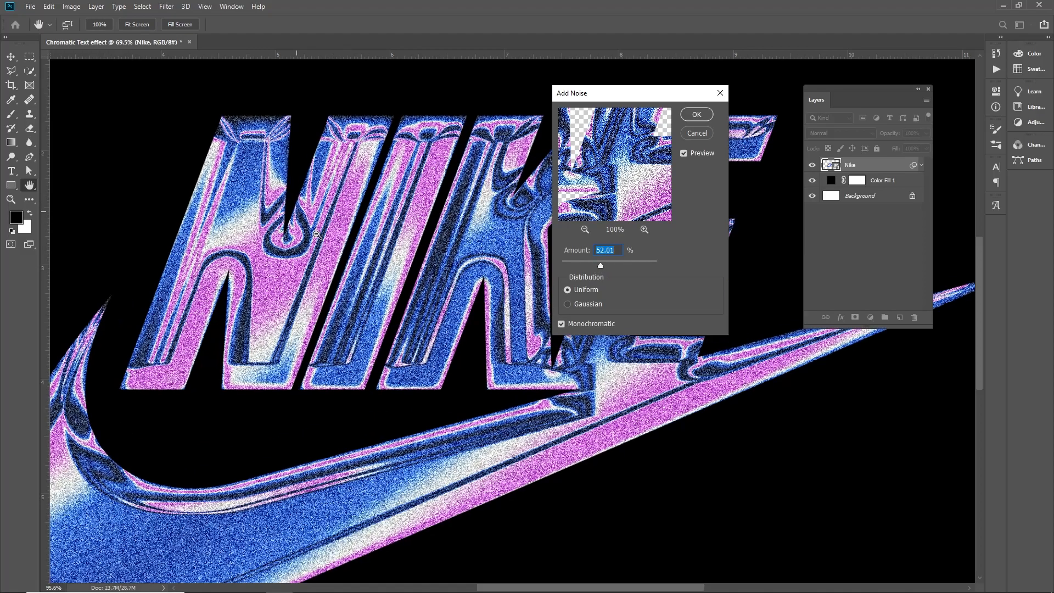
pyautogui.scroll(-3, 389, 244)
pyautogui.moveTo(446, 255); pyautogui.dragTo(432, 217)
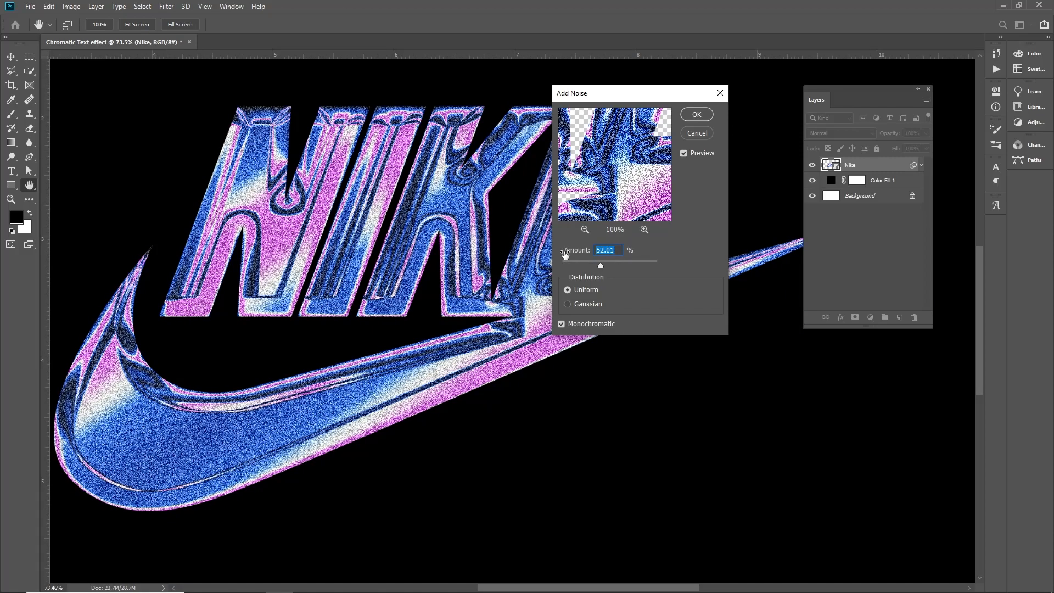
# Set the noise amount to 12%, compare Gaussian with Uniform distribution, and apply the filter with Uniform.
pyautogui.write('12')
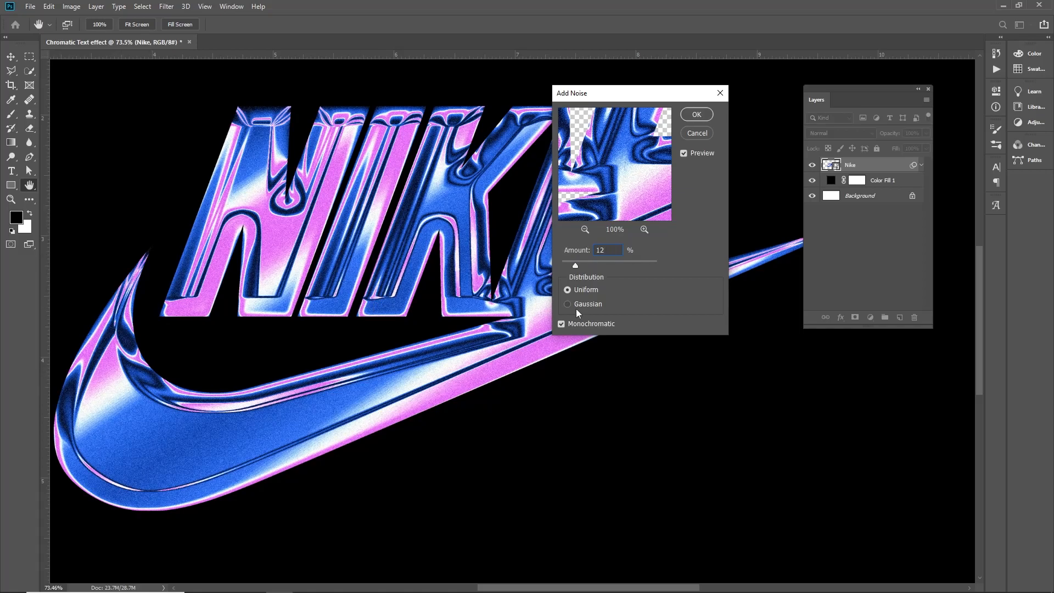
pyautogui.press('Up')
pyautogui.press('Up')
pyautogui.write('12')
pyautogui.click(587, 305)
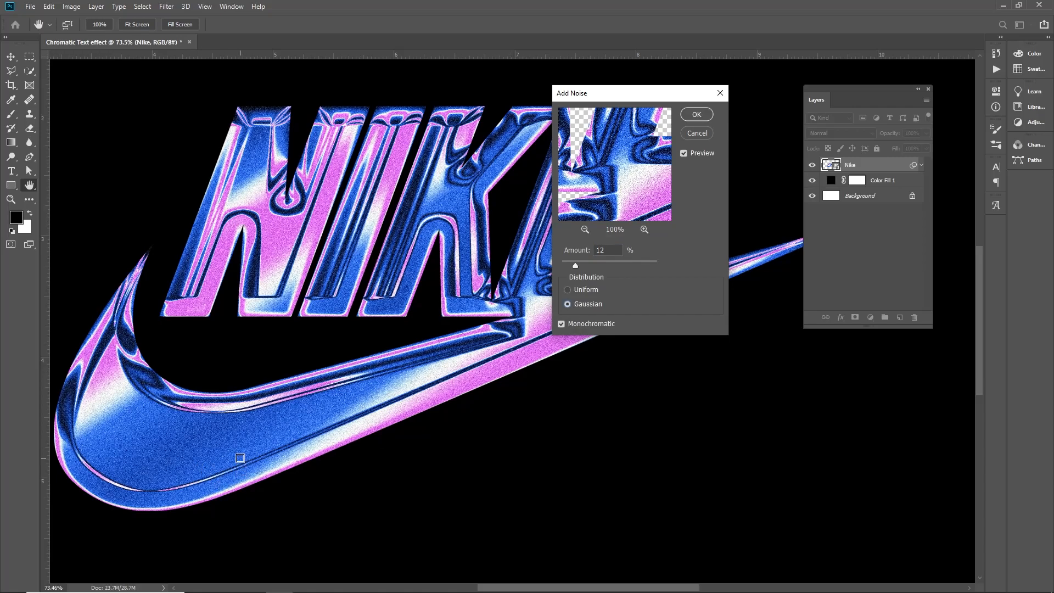
pyautogui.click(571, 289)
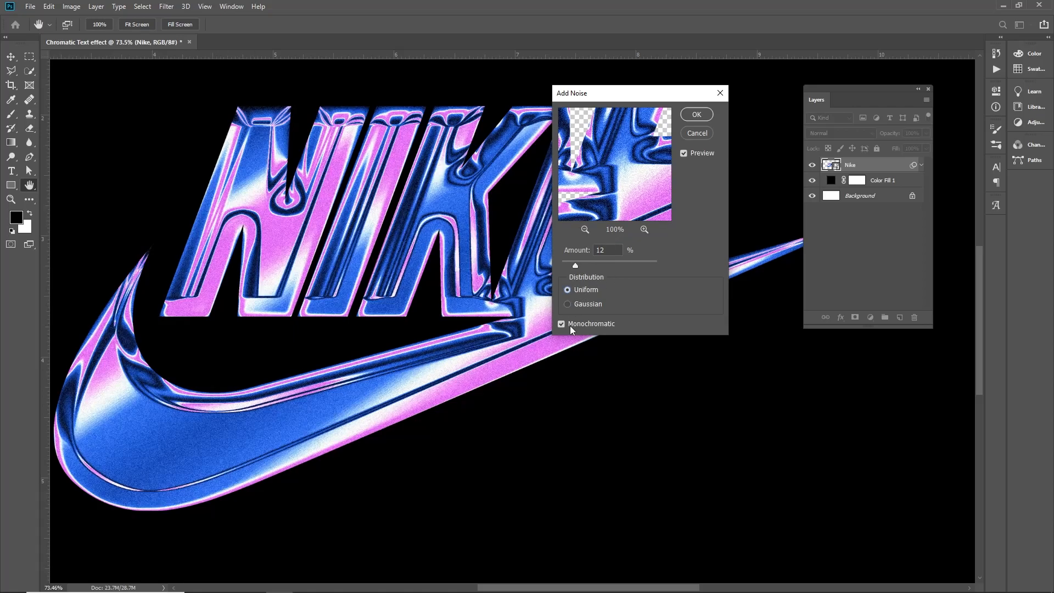
pyautogui.click(690, 114)
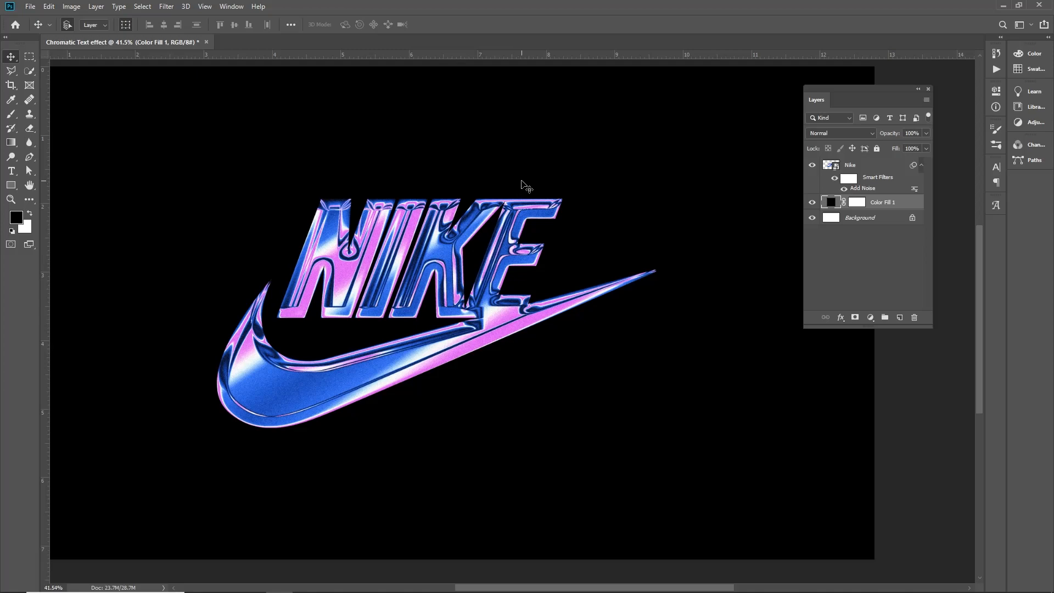
# Switch to File Explorer and bring up the Textures folder with the Texturelabs images.
pyautogui.moveTo(281, 589)
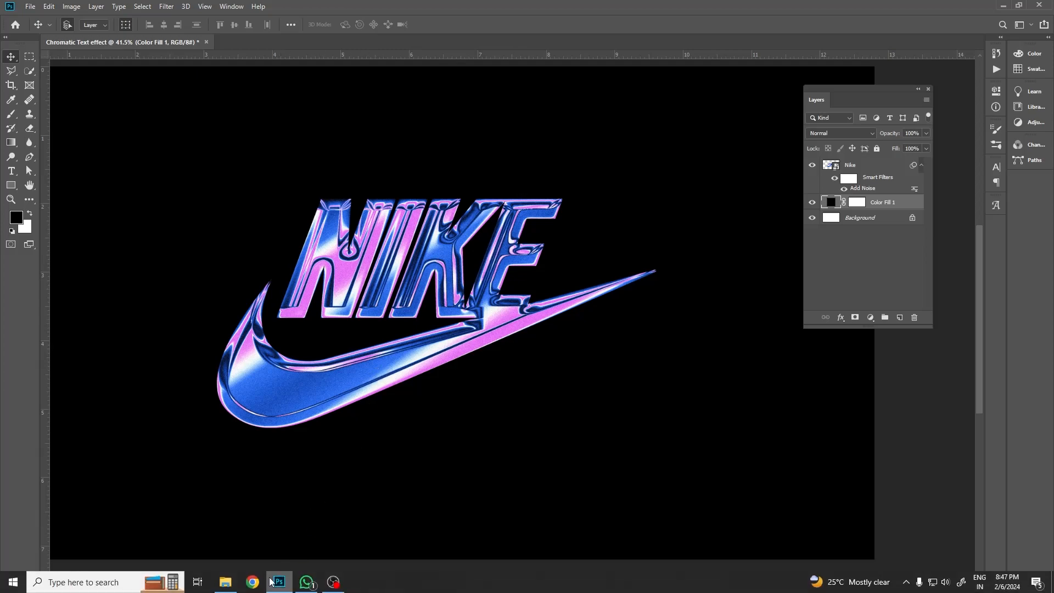
pyautogui.click(226, 582)
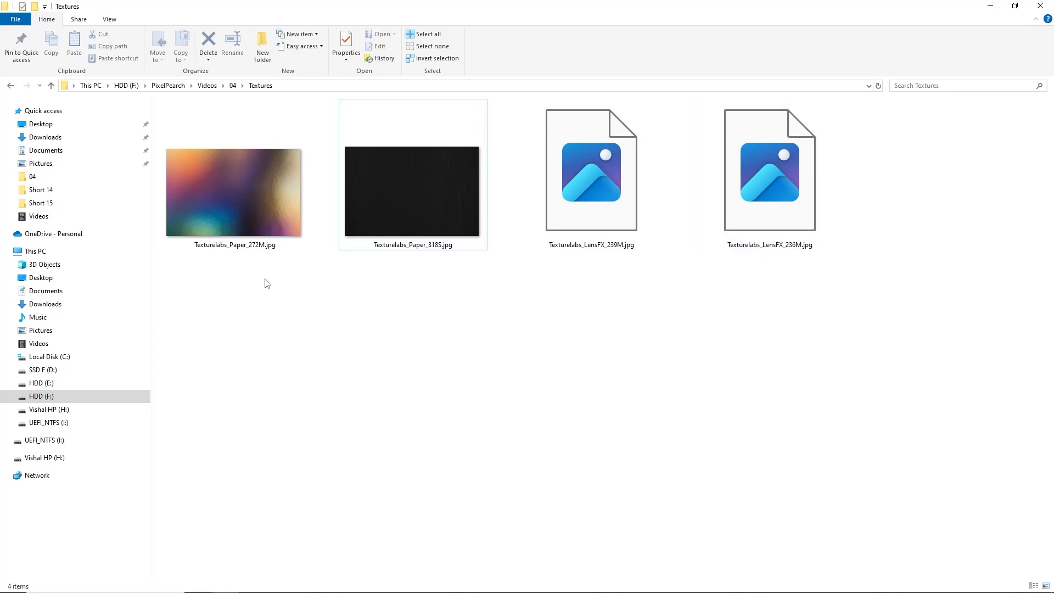
pyautogui.moveTo(267, 282); pyautogui.dragTo(488, 235)
pyautogui.click(243, 285)
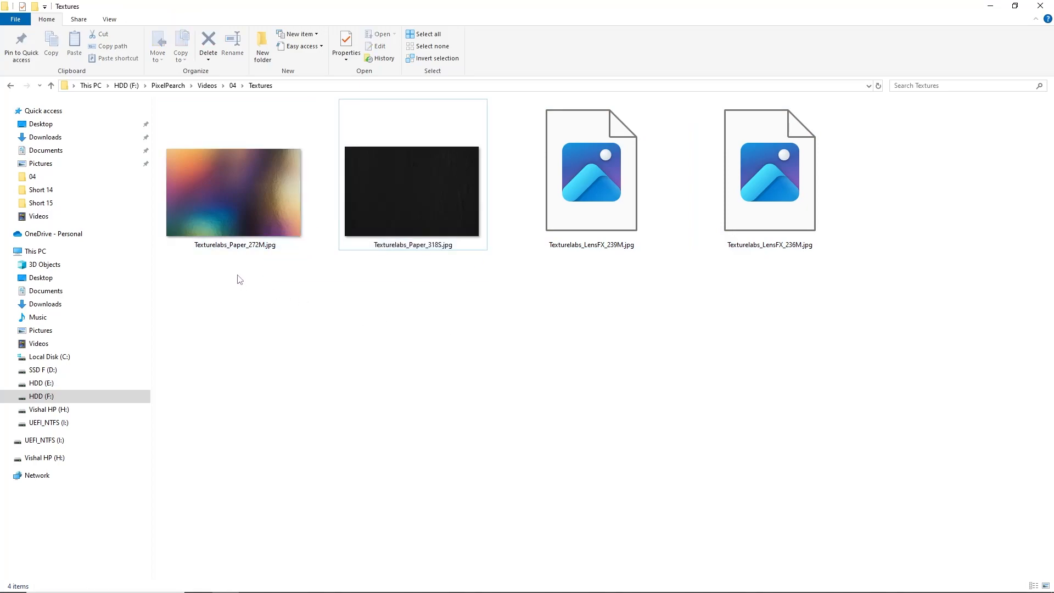